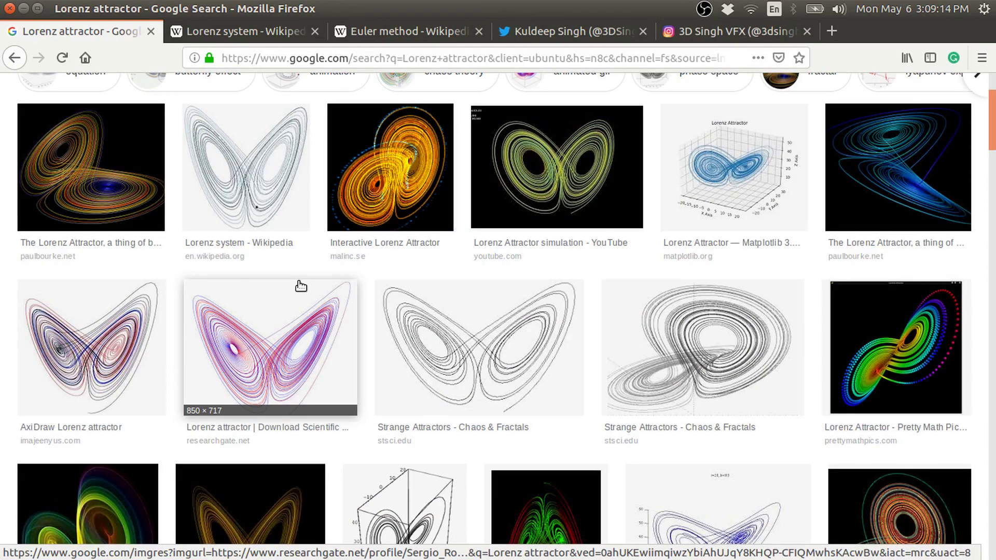
- Browse the image search results for the Lorenz attractor to study its typical butterfly shapes
{"action": "scroll", "coordinate": [301, 285], "scroll_direction": "up", "scroll_amount": 3}
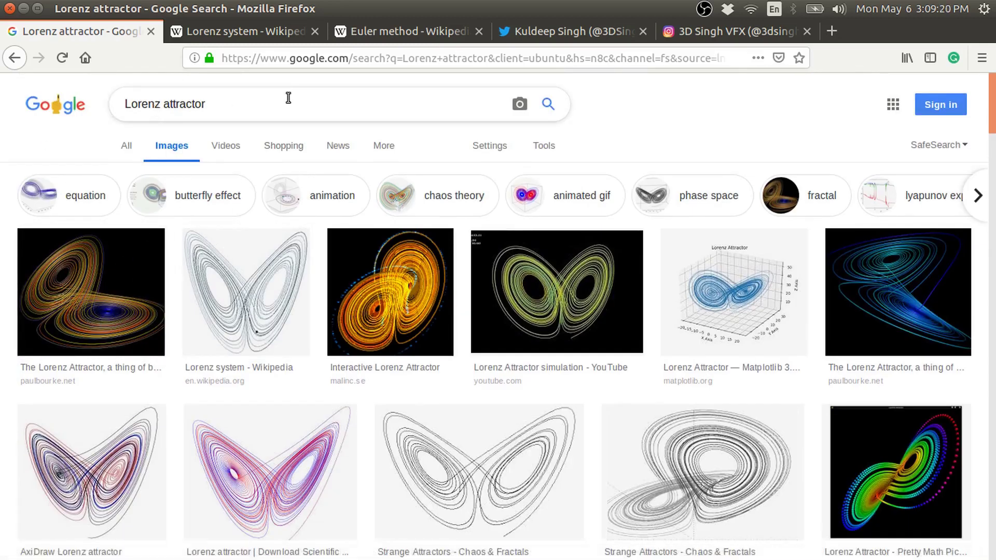
{"action": "scroll", "coordinate": [277, 346], "scroll_direction": "down", "scroll_amount": 3}
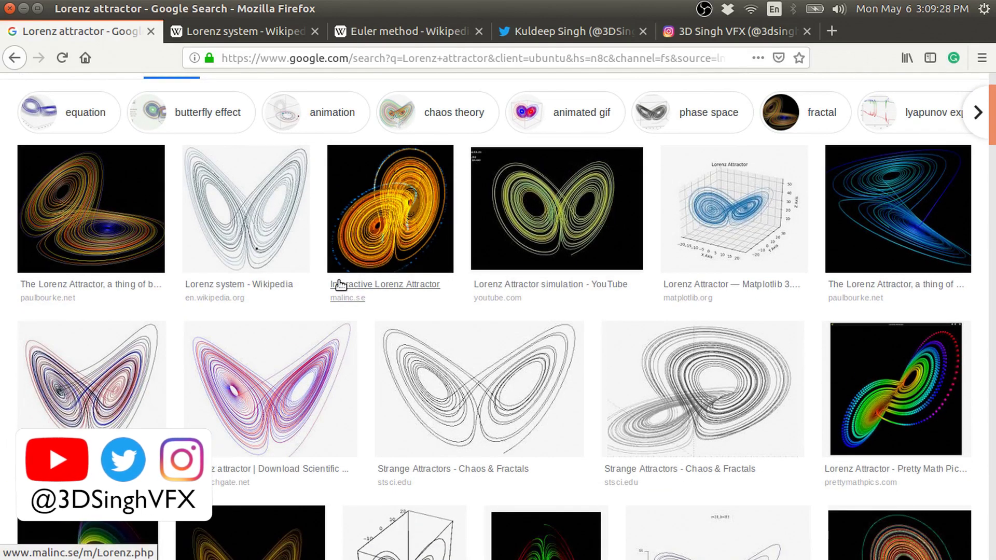
{"action": "scroll", "coordinate": [295, 377], "scroll_direction": "down", "scroll_amount": 5}
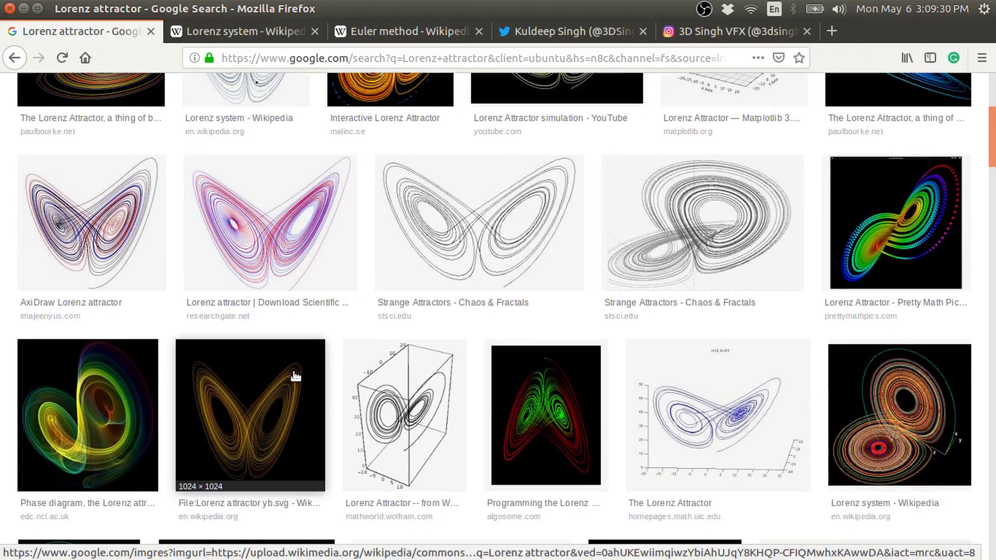
{"action": "scroll", "coordinate": [291, 375], "scroll_direction": "up", "scroll_amount": 8}
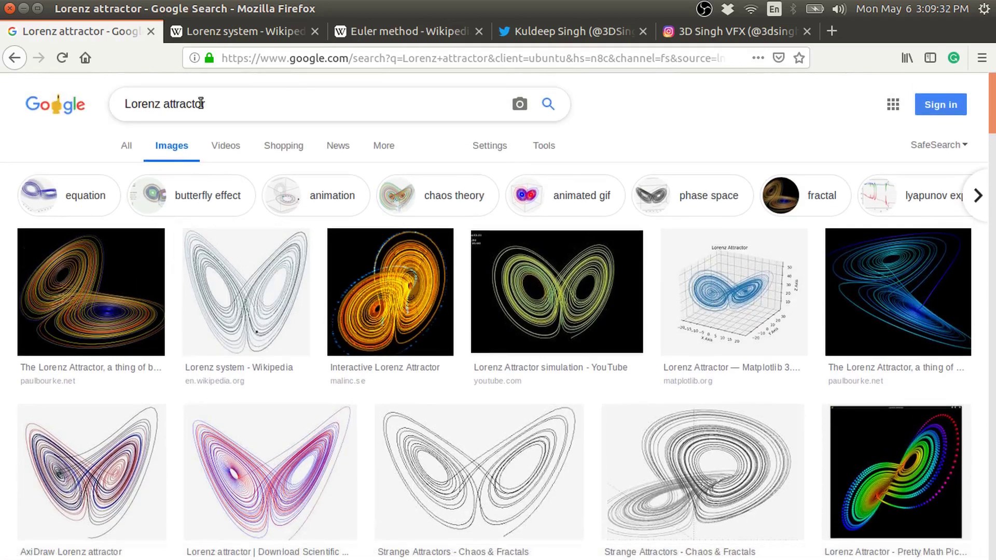
{"action": "scroll", "coordinate": [415, 332], "scroll_direction": "down", "scroll_amount": 8}
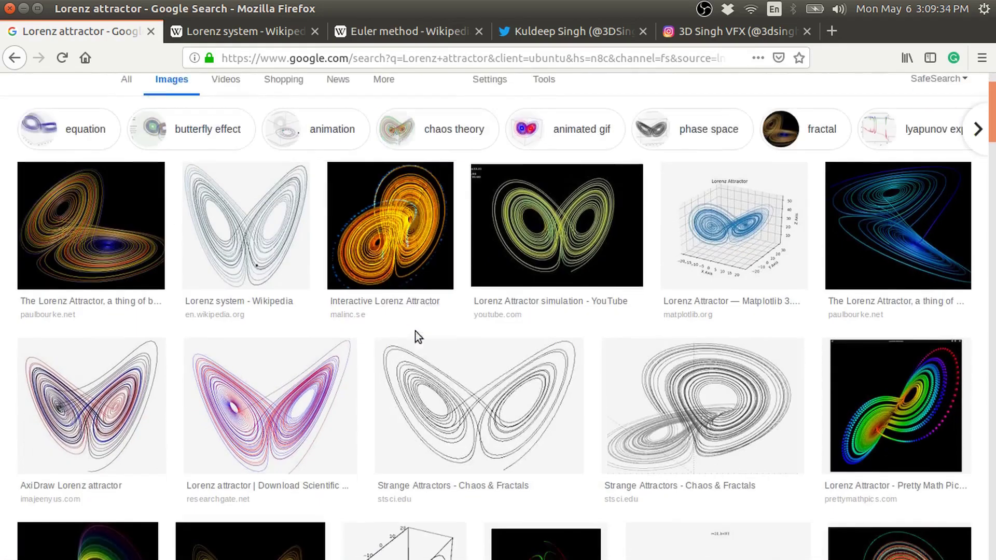
{"action": "scroll", "coordinate": [328, 263], "scroll_direction": "down", "scroll_amount": 7}
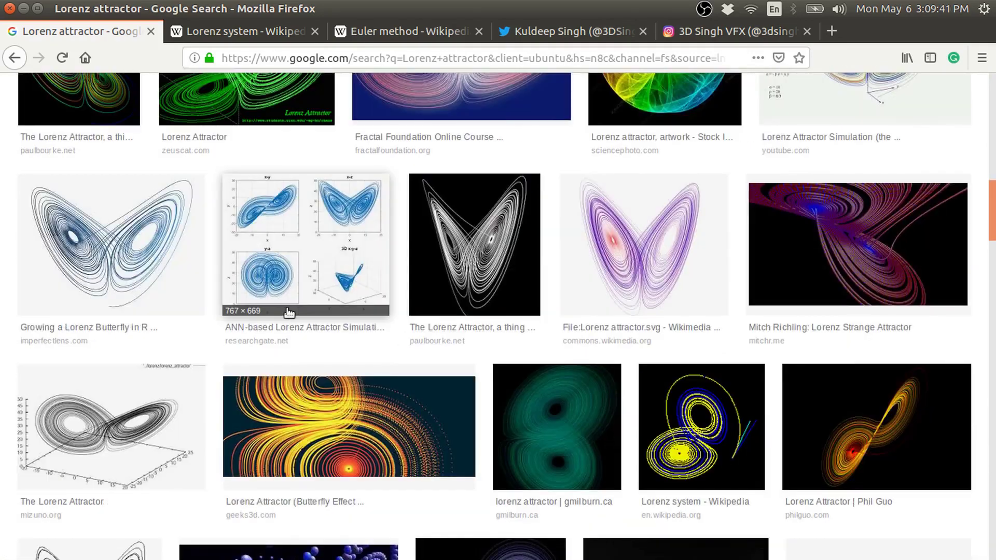
{"action": "scroll", "coordinate": [410, 346], "scroll_direction": "down", "scroll_amount": 4}
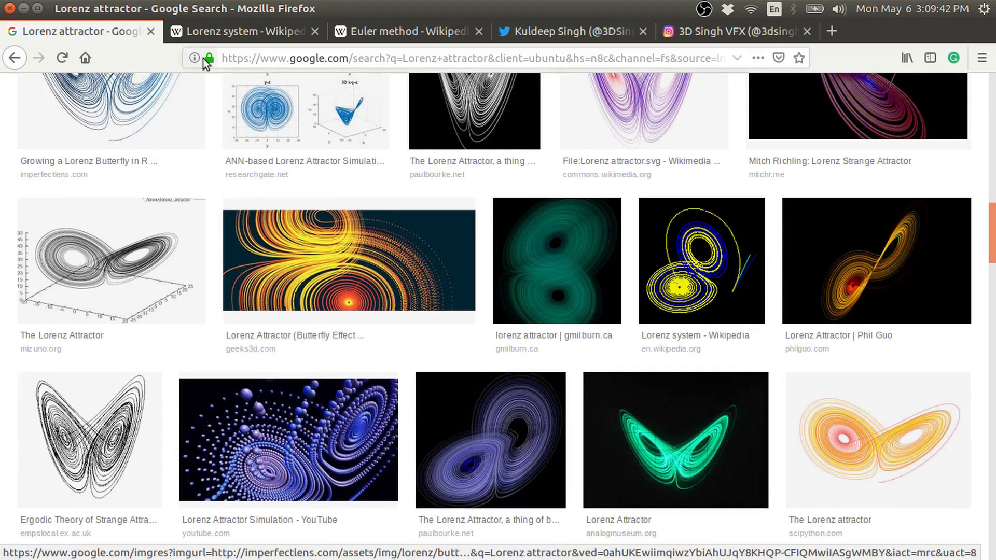
- Open the Lorenz system Wikipedia article and read its introduction and the Lorenz equations in the Overview section
{"action": "left_click", "coordinate": [238, 30]}
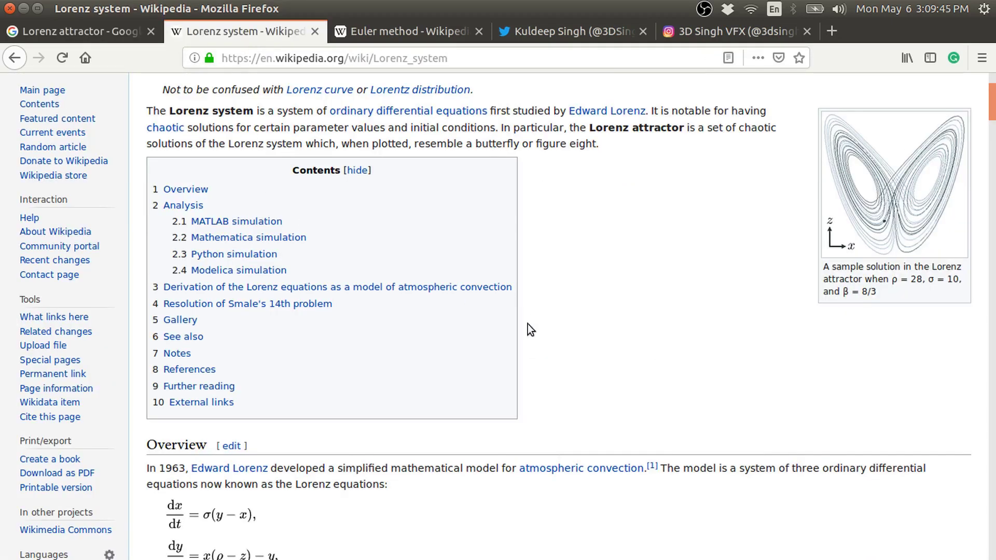
{"action": "scroll", "coordinate": [381, 338], "scroll_direction": "down", "scroll_amount": 4}
{"action": "scroll", "coordinate": [342, 312], "scroll_direction": "up", "scroll_amount": 8}
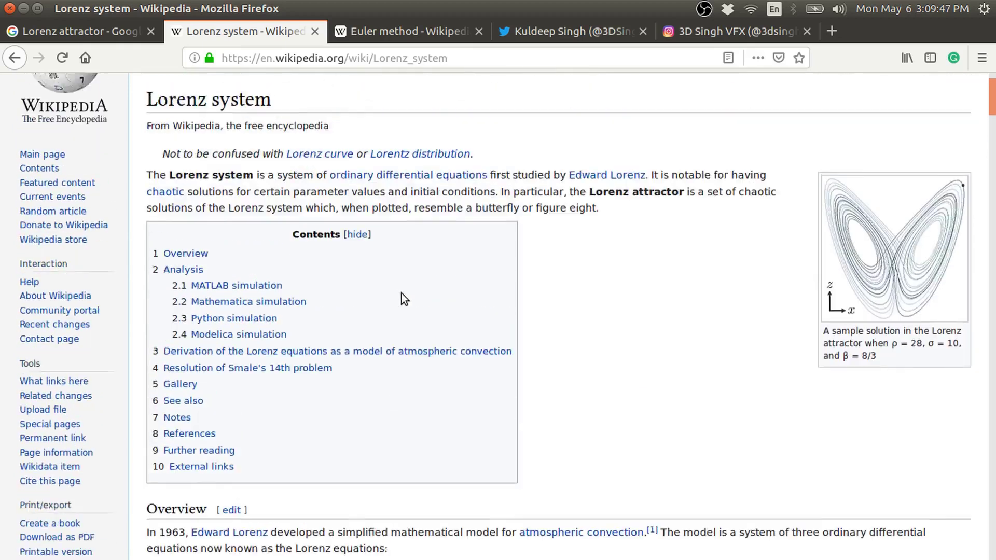
{"action": "scroll", "coordinate": [561, 319], "scroll_direction": "down", "scroll_amount": 12}
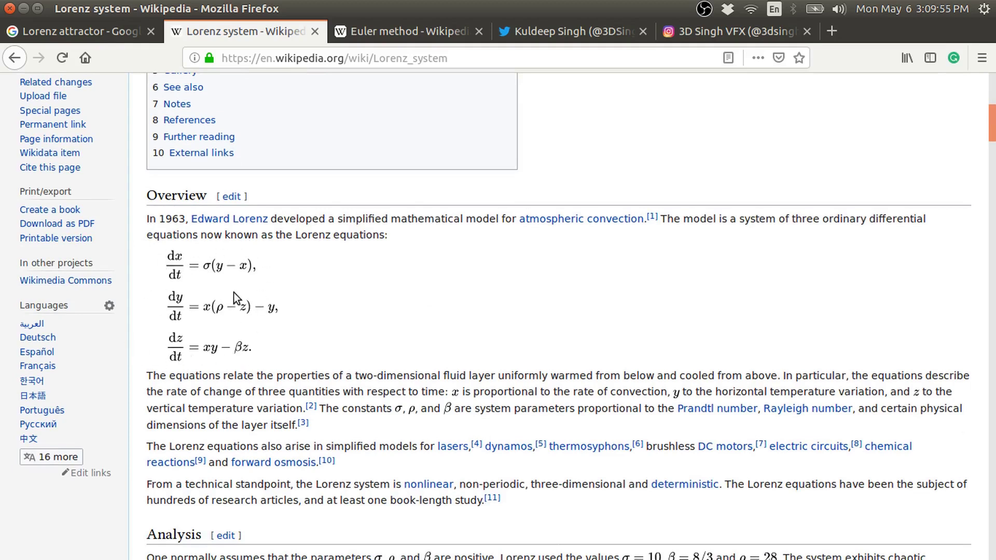
- Compare the attractor image results with the Wikipedia article's Analysis section and its example solutions for different values of ρ
{"action": "left_click", "coordinate": [123, 32]}
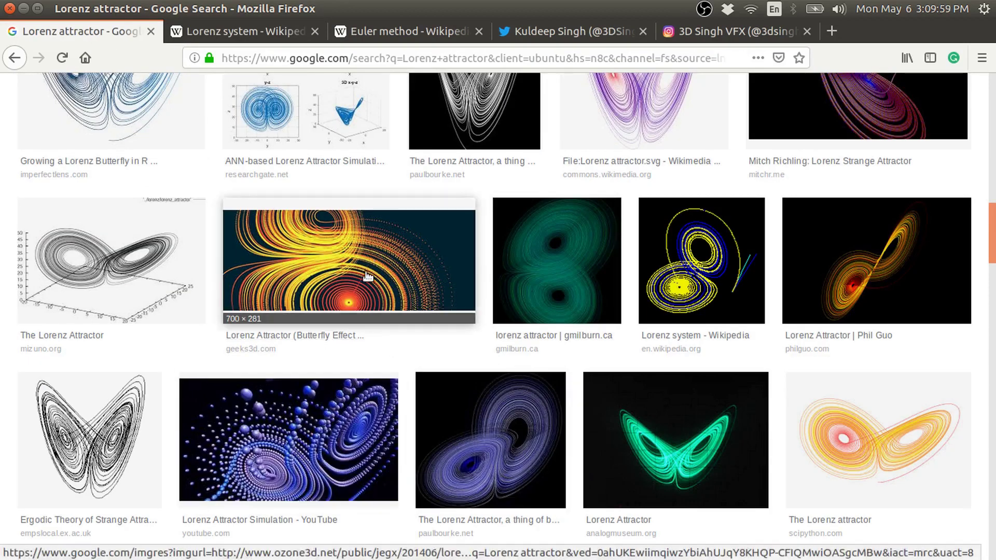
{"action": "left_click", "coordinate": [260, 39]}
{"action": "scroll", "coordinate": [290, 320], "scroll_direction": "down", "scroll_amount": 7}
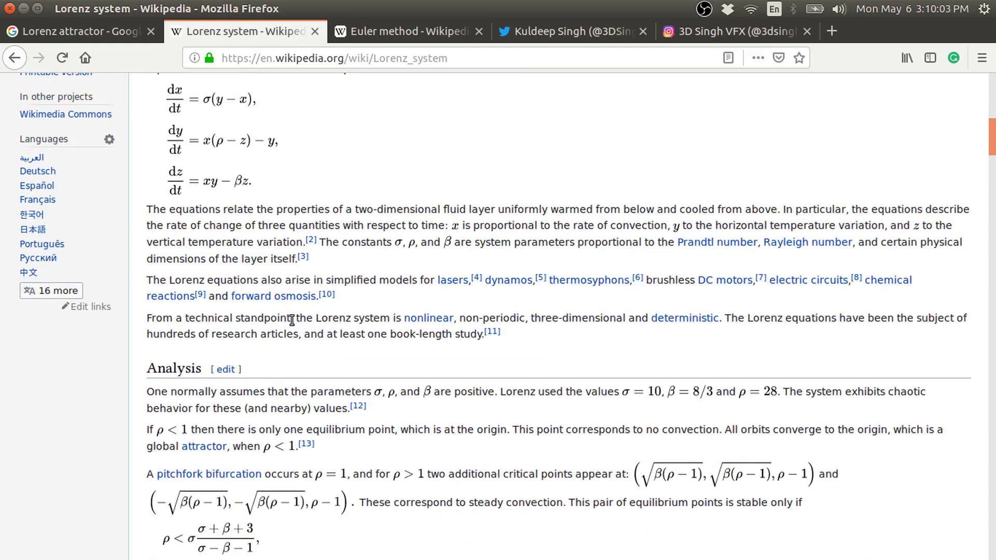
{"action": "scroll", "coordinate": [275, 306], "scroll_direction": "down", "scroll_amount": 8}
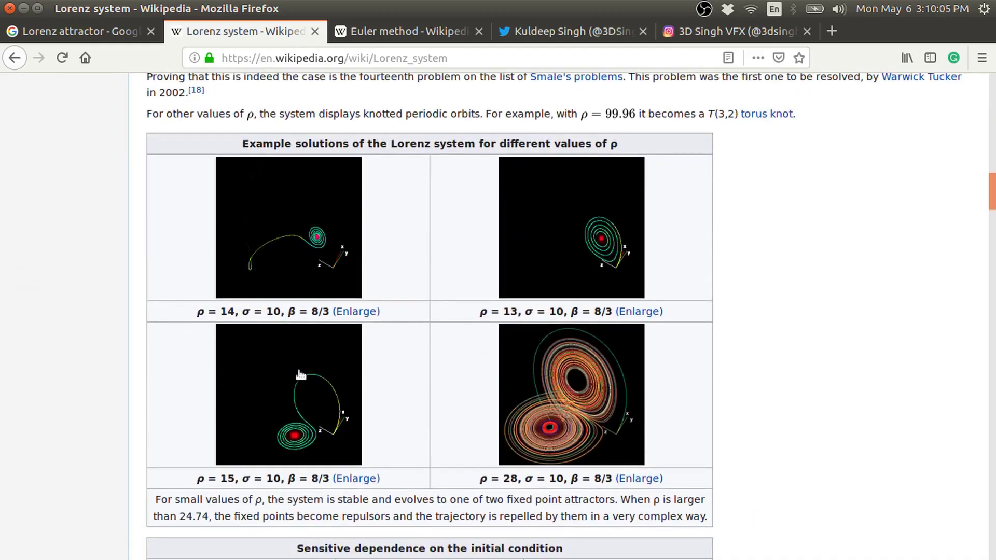
{"action": "scroll", "coordinate": [465, 416], "scroll_direction": "up", "scroll_amount": 15}
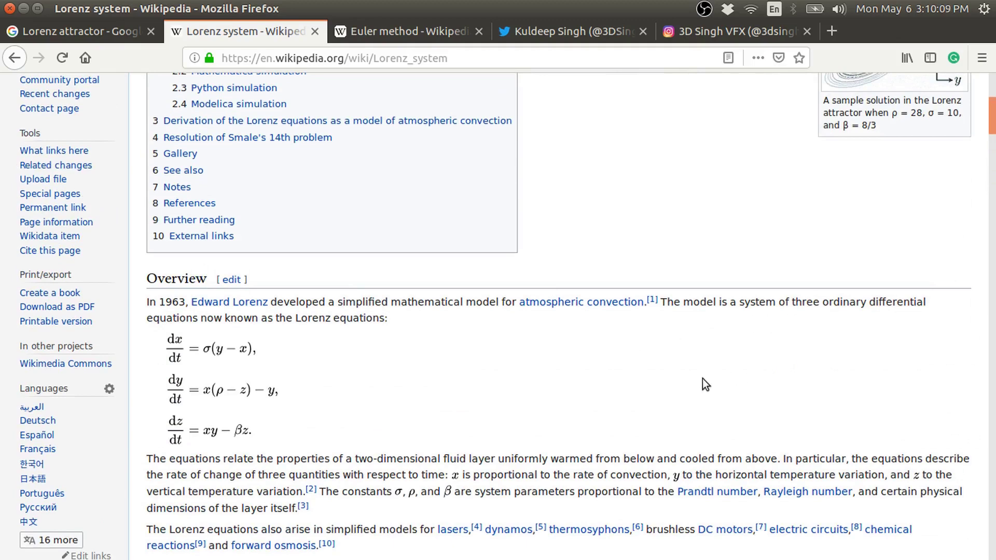
{"action": "scroll", "coordinate": [481, 408], "scroll_direction": "down", "scroll_amount": 15}
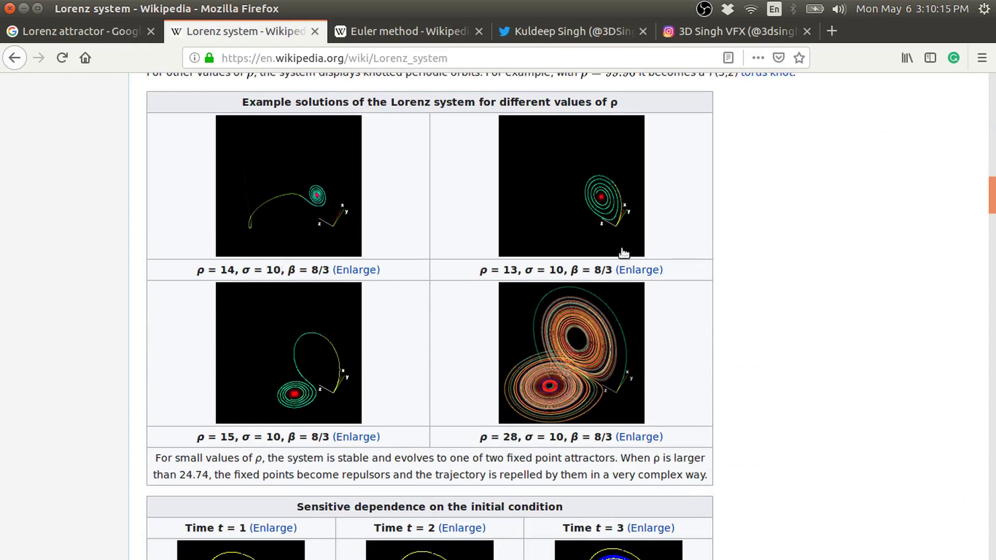
{"action": "scroll", "coordinate": [484, 289], "scroll_direction": "down", "scroll_amount": 3}
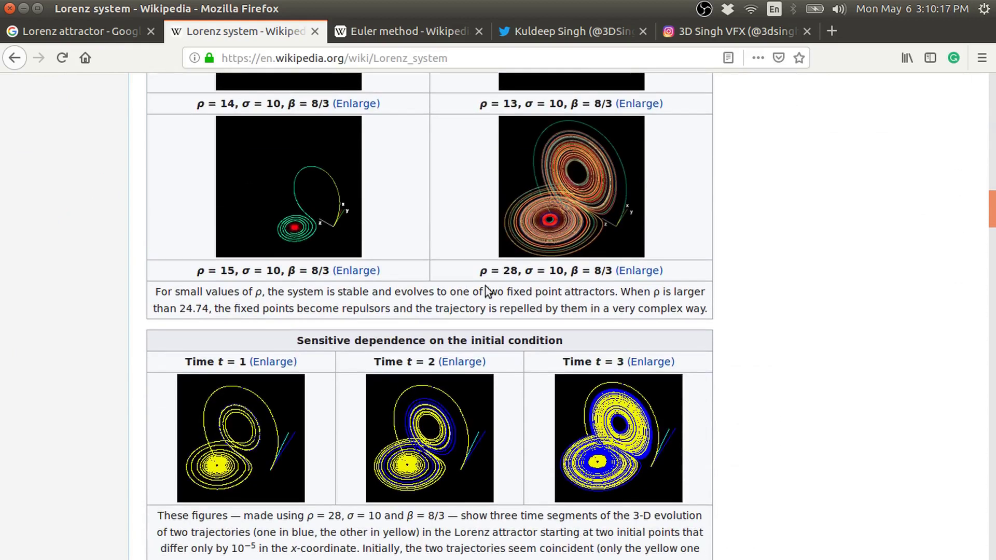
- Review the Lorenz system article's analysis formulas, sample solution and three differential equations again
{"action": "scroll", "coordinate": [409, 158], "scroll_direction": "up", "scroll_amount": 12}
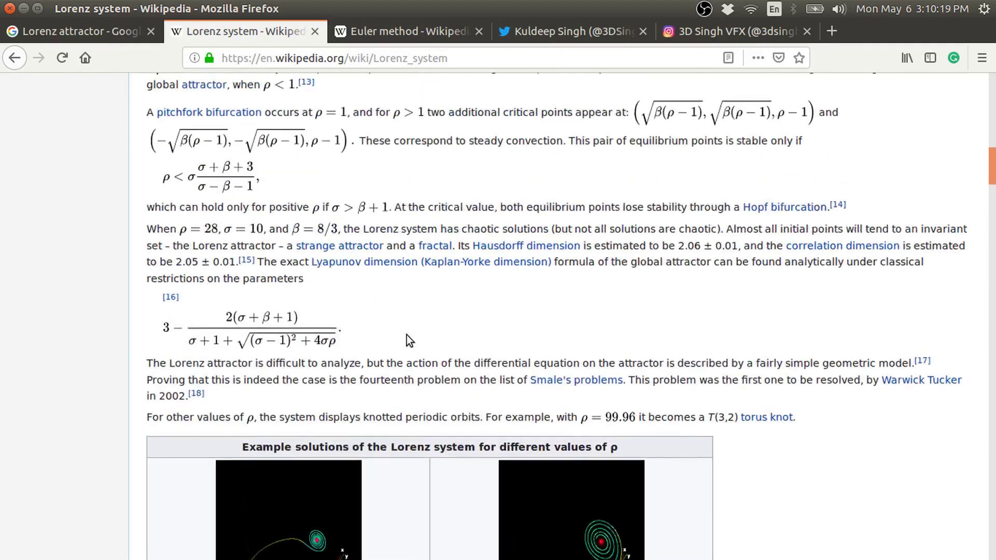
{"action": "scroll", "coordinate": [407, 338], "scroll_direction": "up", "scroll_amount": 8}
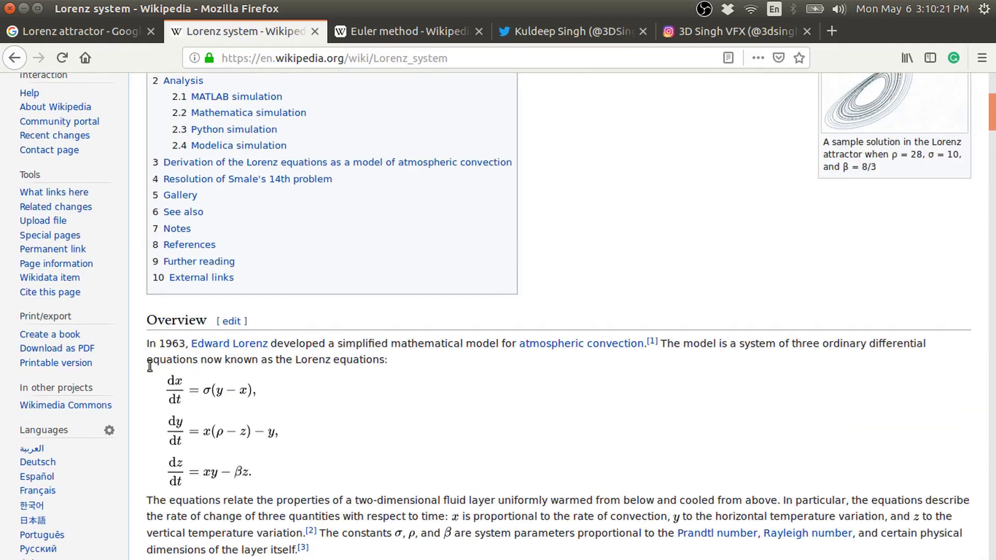
{"action": "scroll", "coordinate": [668, 351], "scroll_direction": "up", "scroll_amount": 2}
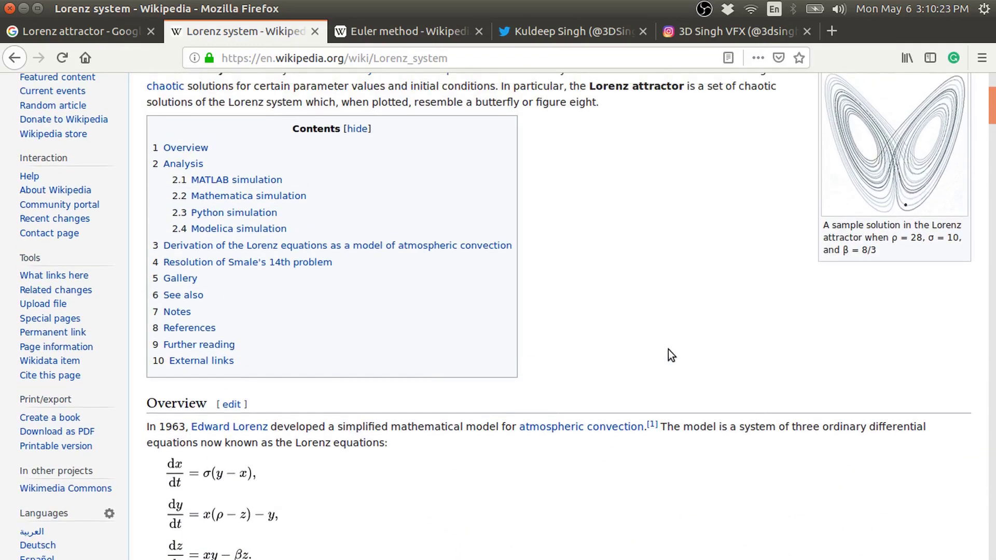
{"action": "scroll", "coordinate": [646, 303], "scroll_direction": "up", "scroll_amount": 2}
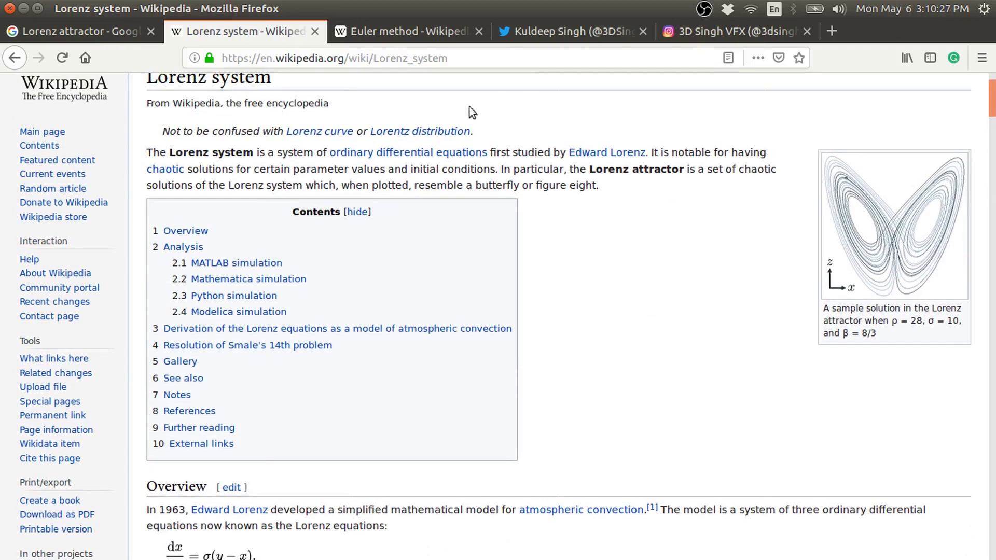
{"action": "scroll", "coordinate": [249, 373], "scroll_direction": "down", "scroll_amount": 4}
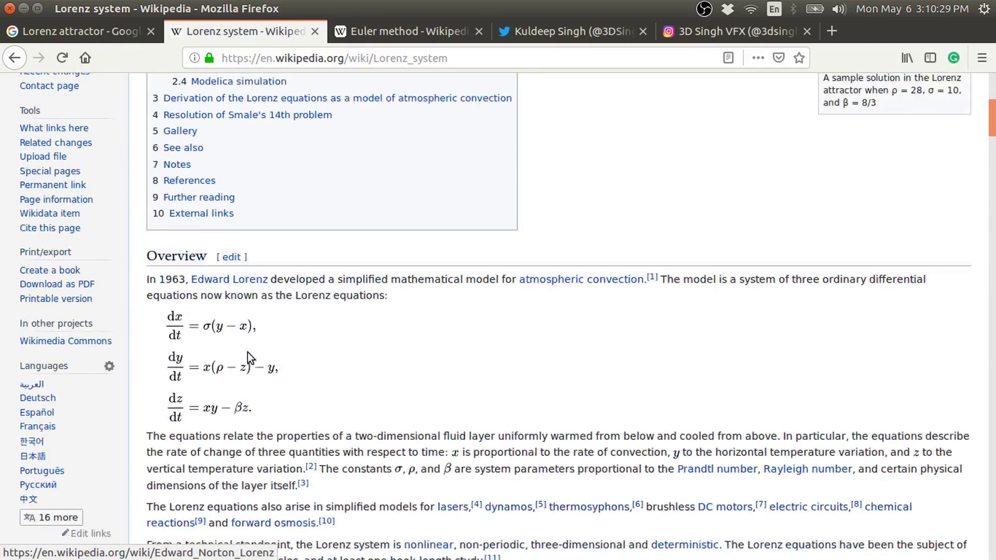
{"action": "scroll", "coordinate": [248, 353], "scroll_direction": "down", "scroll_amount": 3}
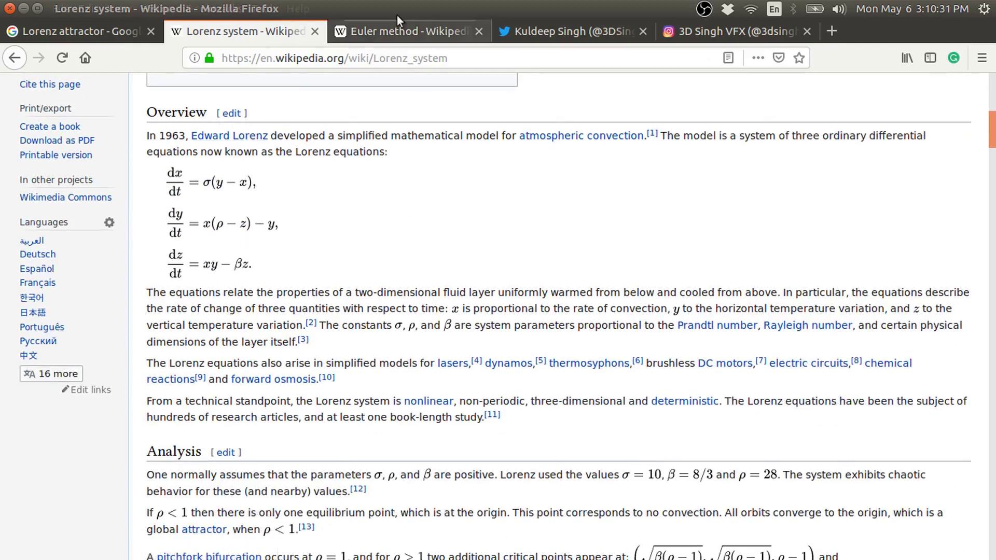
- Examine the Euler method article's geometric description and step-size example, and return to the Lorenz system article
{"action": "left_click", "coordinate": [381, 26]}
{"action": "scroll", "coordinate": [207, 409], "scroll_direction": "down", "scroll_amount": 5}
{"action": "scroll", "coordinate": [215, 398], "scroll_direction": "up", "scroll_amount": 2}
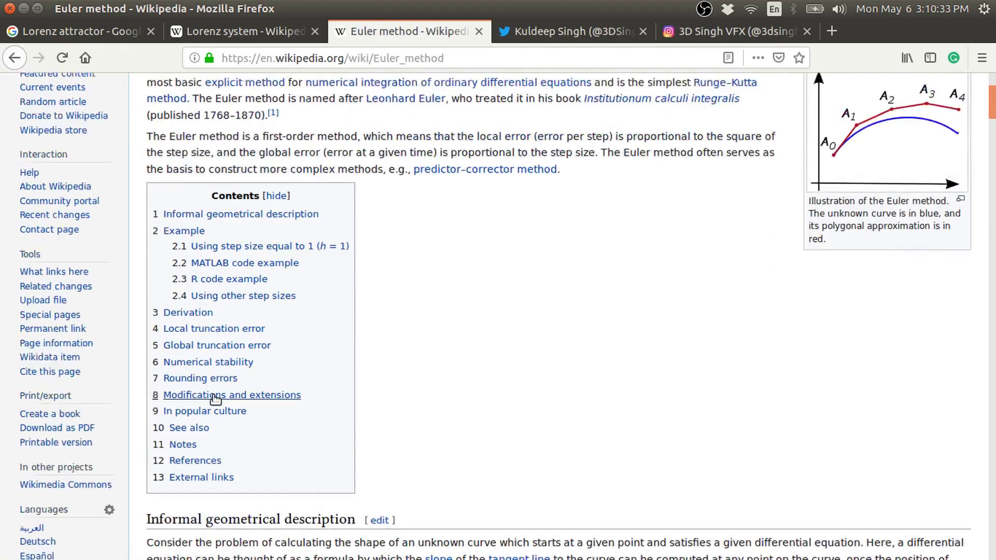
{"action": "scroll", "coordinate": [215, 398], "scroll_direction": "up", "scroll_amount": 2}
{"action": "scroll", "coordinate": [650, 273], "scroll_direction": "down", "scroll_amount": 10}
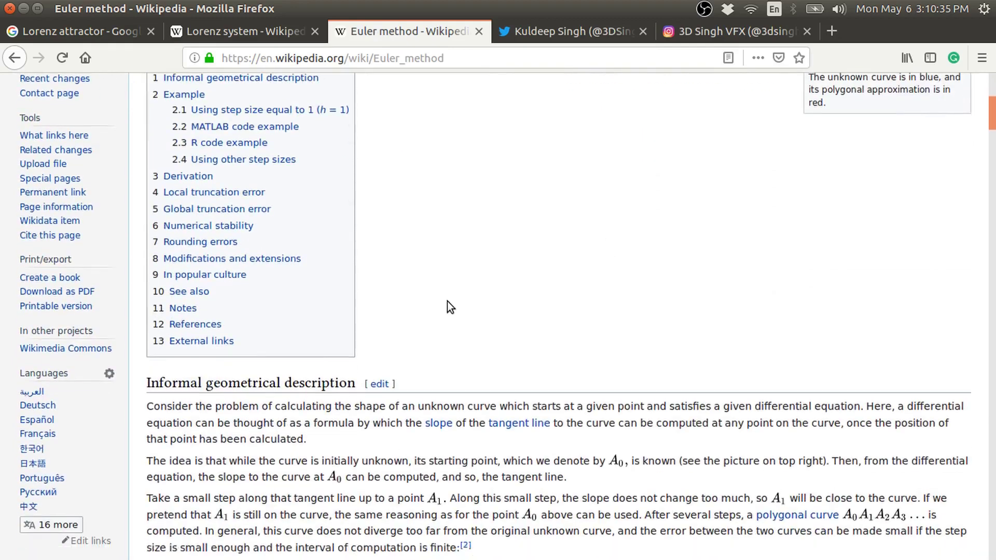
{"action": "scroll", "coordinate": [369, 314], "scroll_direction": "down", "scroll_amount": 6}
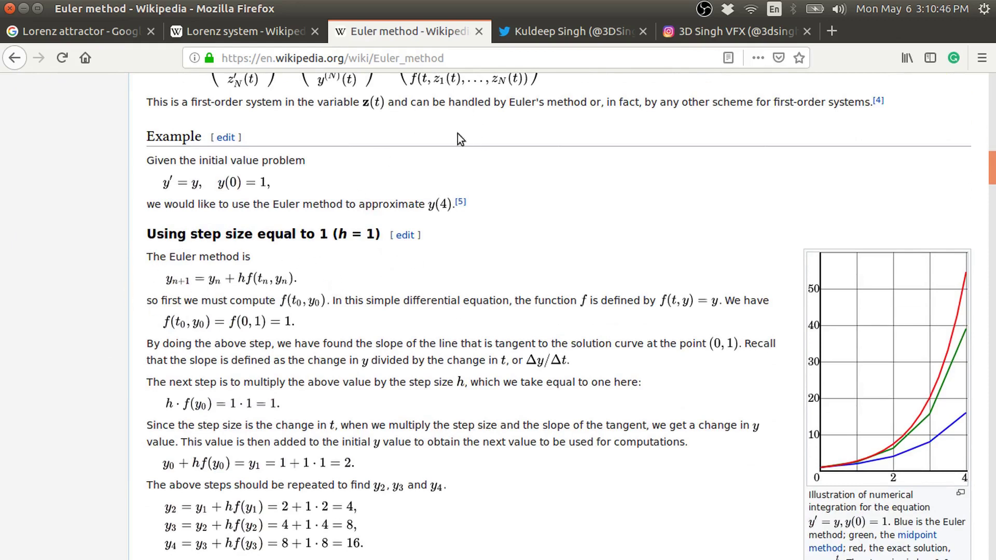
{"action": "left_click", "coordinate": [280, 37]}
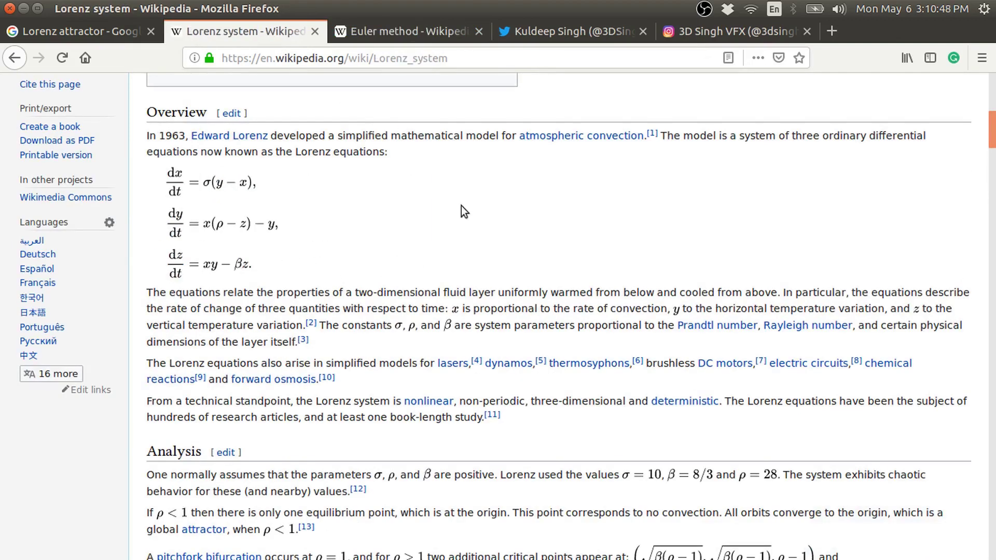
{"action": "scroll", "coordinate": [461, 206], "scroll_direction": "up", "scroll_amount": 1}
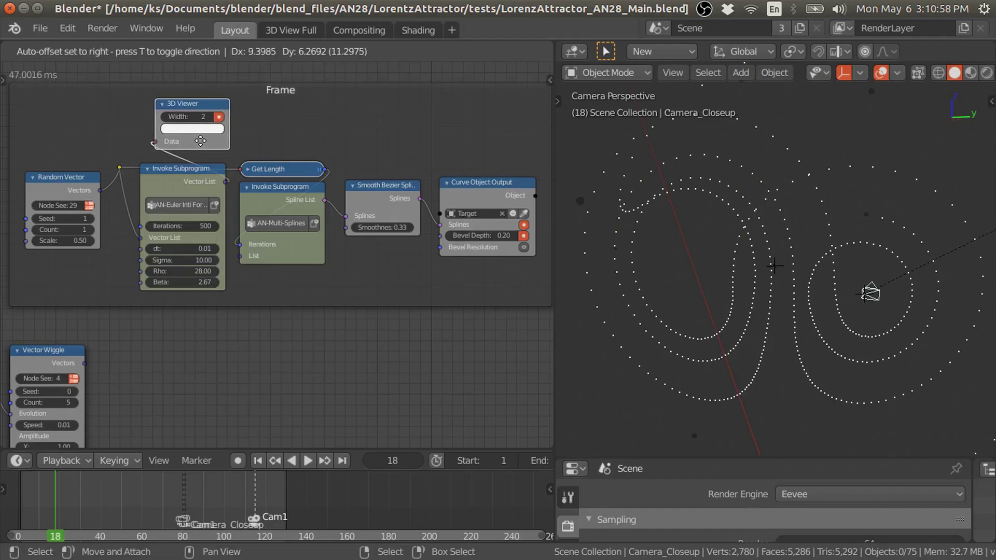
- Switch to Blender and place the 3D Viewer node above the Euler integration Invoke Subprogram node
{"action": "left_click", "coordinate": [206, 172]}
{"action": "scroll", "coordinate": [153, 185], "scroll_direction": "up", "scroll_amount": 1}
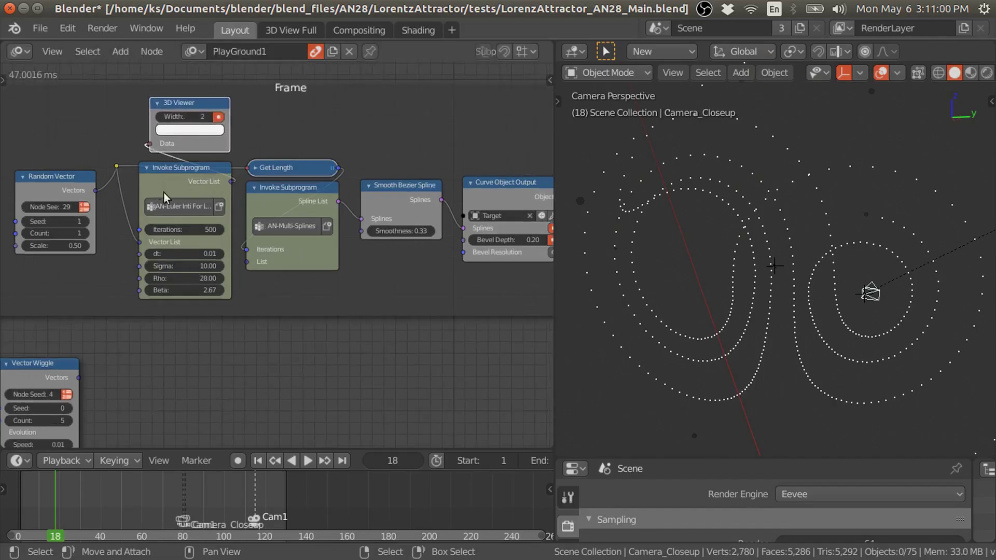
{"action": "right_click_drag", "start_coordinate": [229, 181], "coordinate": [221, 177], "text": "ctrl"}
{"action": "scroll", "coordinate": [221, 178], "scroll_direction": "down", "scroll_amount": 1}
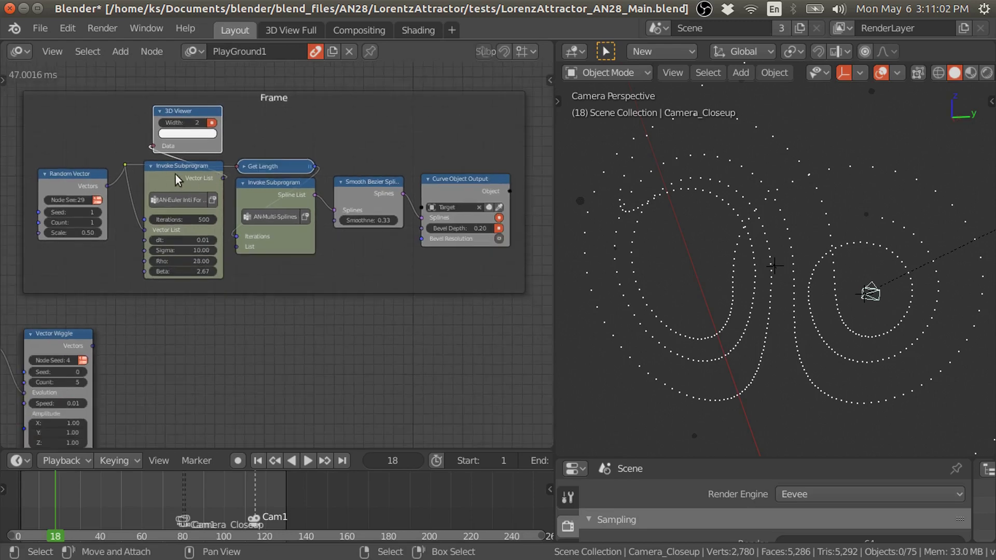
{"action": "scroll", "coordinate": [194, 178], "scroll_direction": "up", "scroll_amount": 1}
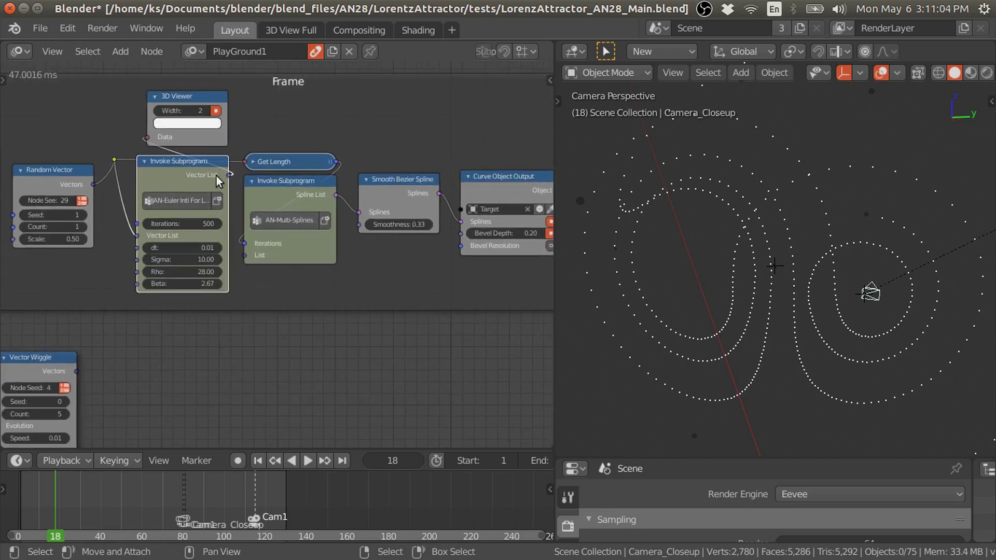
{"action": "middle_click_drag", "start_coordinate": [245, 173], "coordinate": [259, 151]}
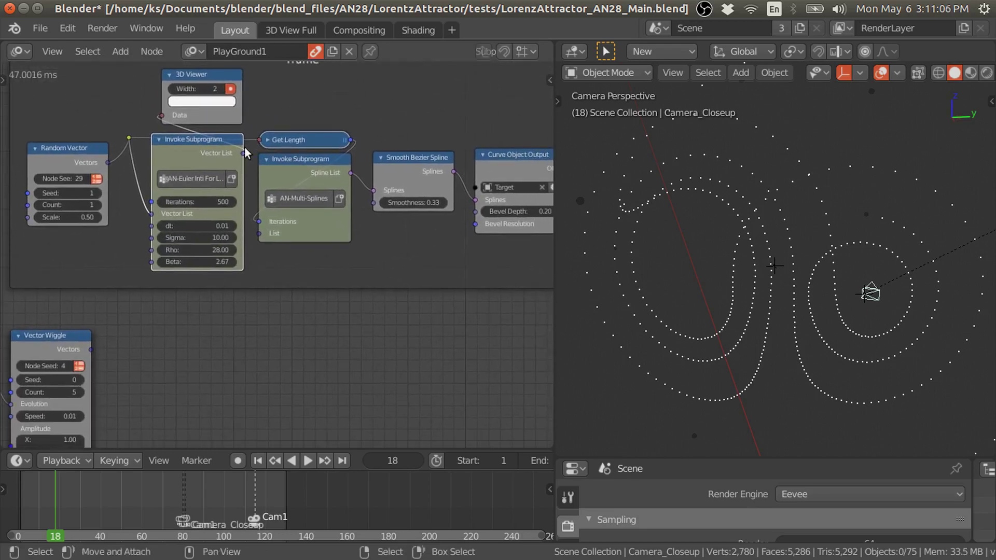
- Reposition the Random Vector node and the Vector Wiggle node slightly higher in the node tree
{"action": "middle_click_drag", "start_coordinate": [265, 288], "coordinate": [288, 296]}
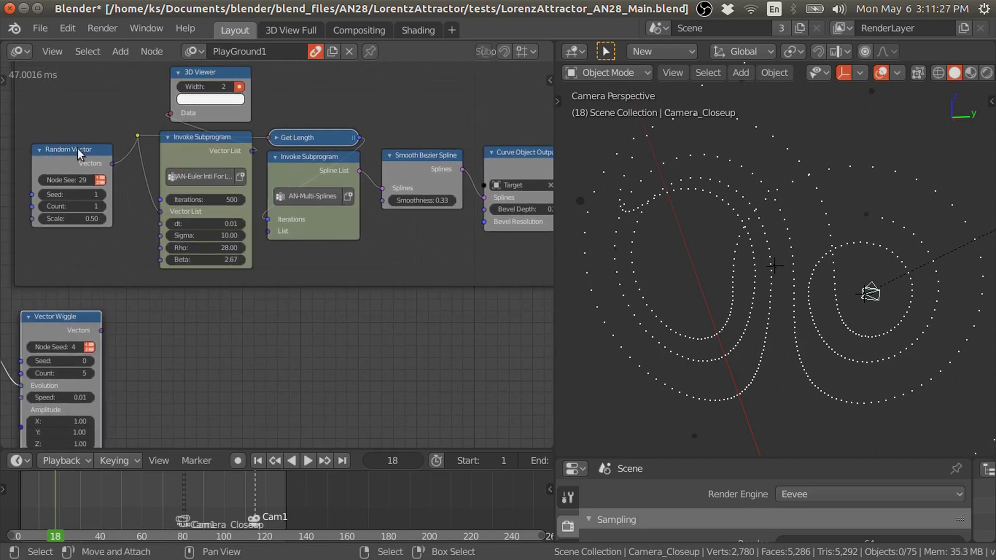
{"action": "left_click_drag", "start_coordinate": [74, 161], "coordinate": [70, 150]}
{"action": "left_click_drag", "start_coordinate": [78, 335], "coordinate": [76, 327]}
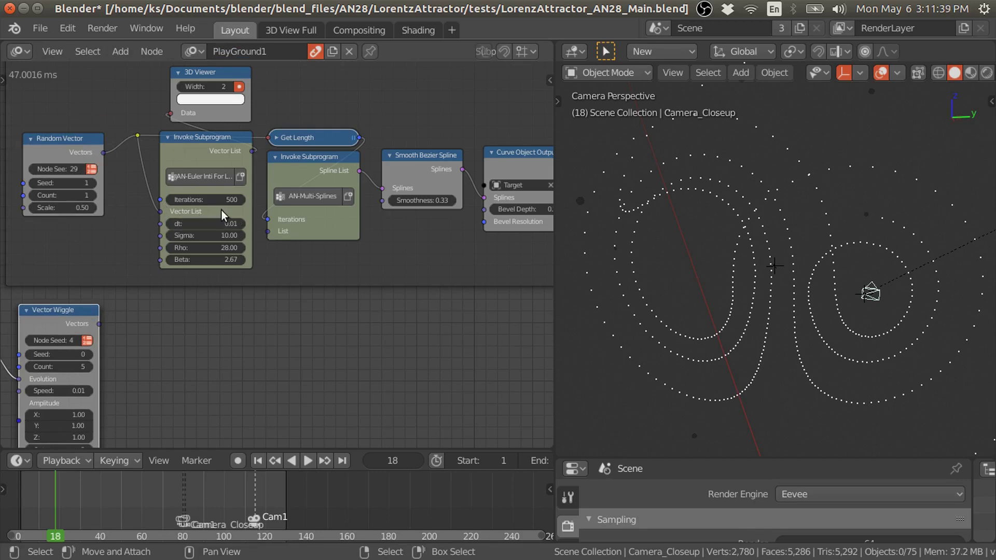
- Try iteration counts from 114 up to 1280 on the Euler integration subprogram while previewing the attractor points
{"action": "left_click", "coordinate": [197, 142]}
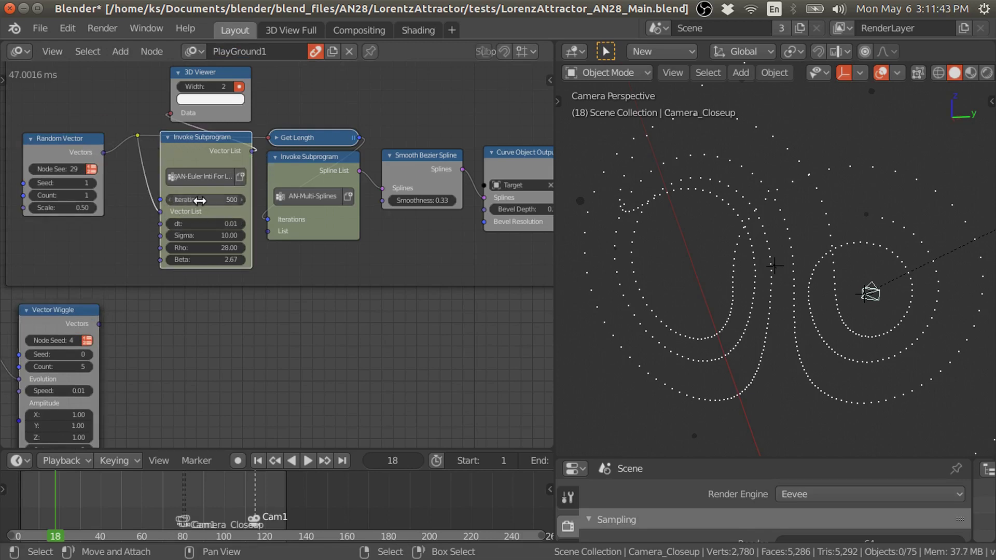
{"action": "left_click_drag", "start_coordinate": [221, 201], "coordinate": [213, 201]}
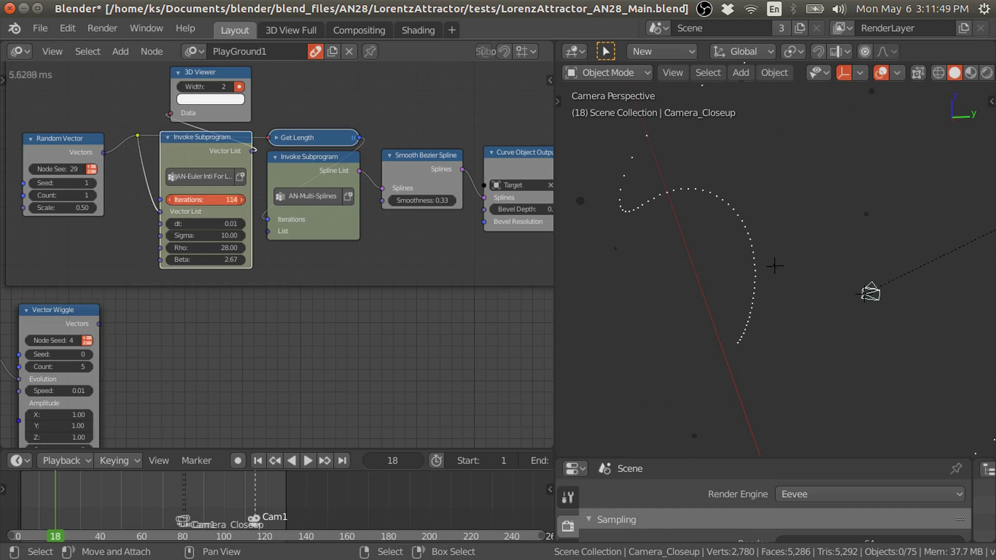
{"action": "left_click_drag", "start_coordinate": [213, 200], "coordinate": [224, 201]}
{"action": "middle_click_drag", "start_coordinate": [877, 104], "coordinate": [925, 197]}
{"action": "scroll", "coordinate": [218, 186], "scroll_direction": "up", "scroll_amount": 3}
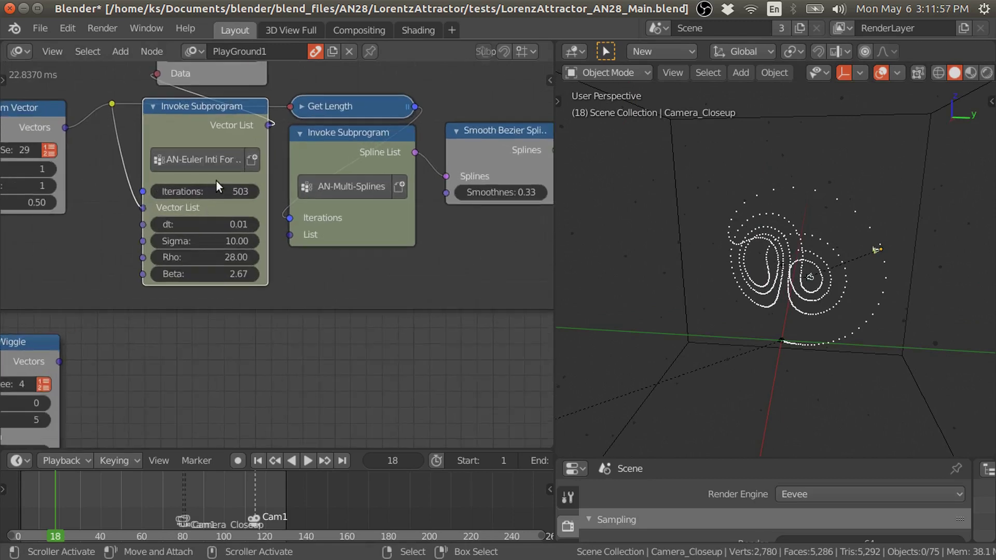
{"action": "left_click_drag", "start_coordinate": [218, 193], "coordinate": [243, 193]}
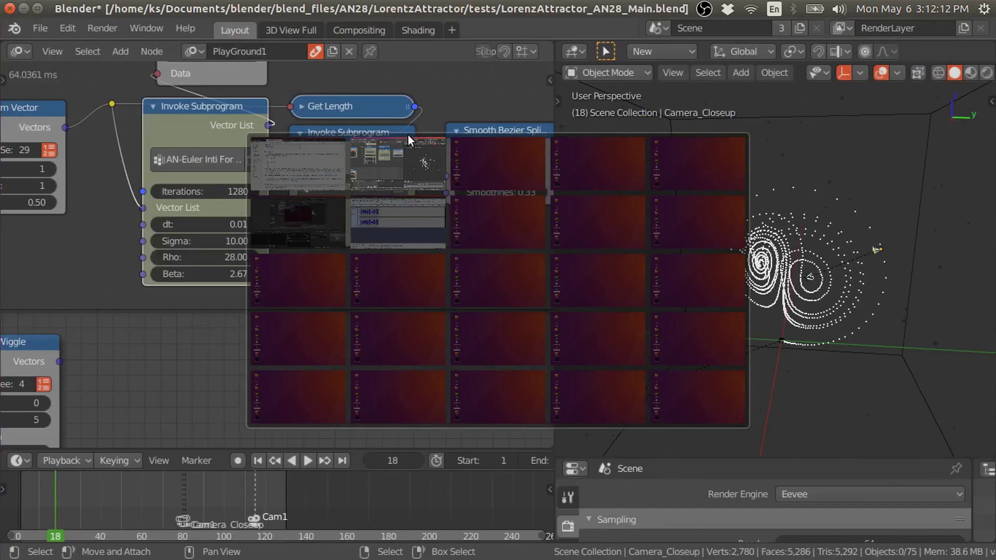
- Set the Euler integration subprogram's iterations to 500
{"action": "left_click", "coordinate": [217, 191]}
{"action": "type", "text": "500"}
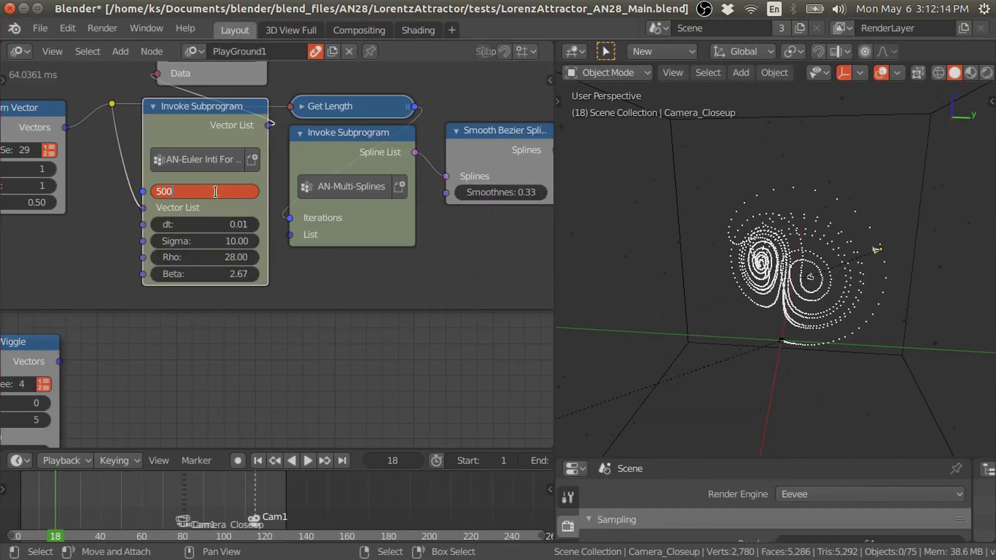
{"action": "key", "text": "Return"}
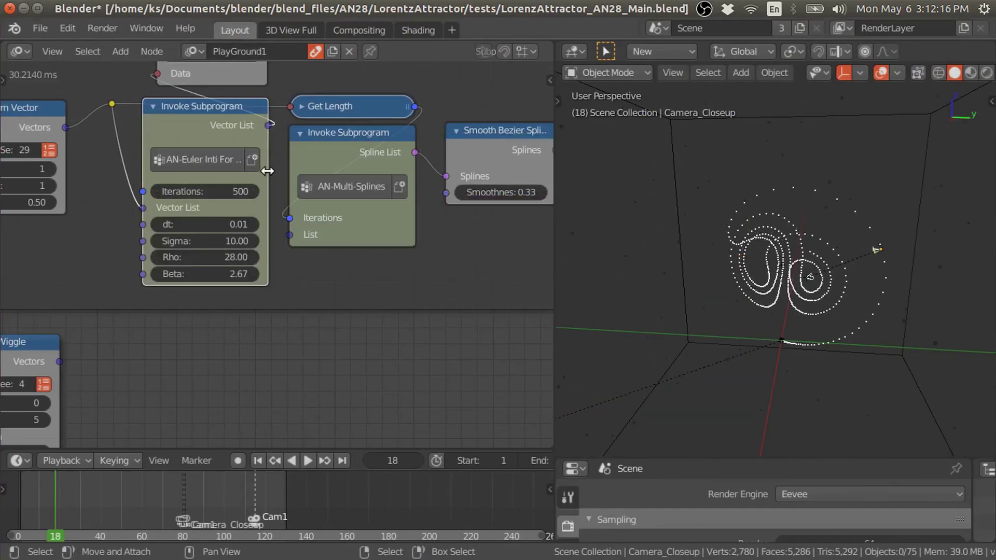
- Set the Random Vector node's count to 2
{"action": "left_click_drag", "start_coordinate": [267, 123], "coordinate": [156, 77]}
{"action": "middle_click_drag", "start_coordinate": [247, 118], "coordinate": [253, 151]}
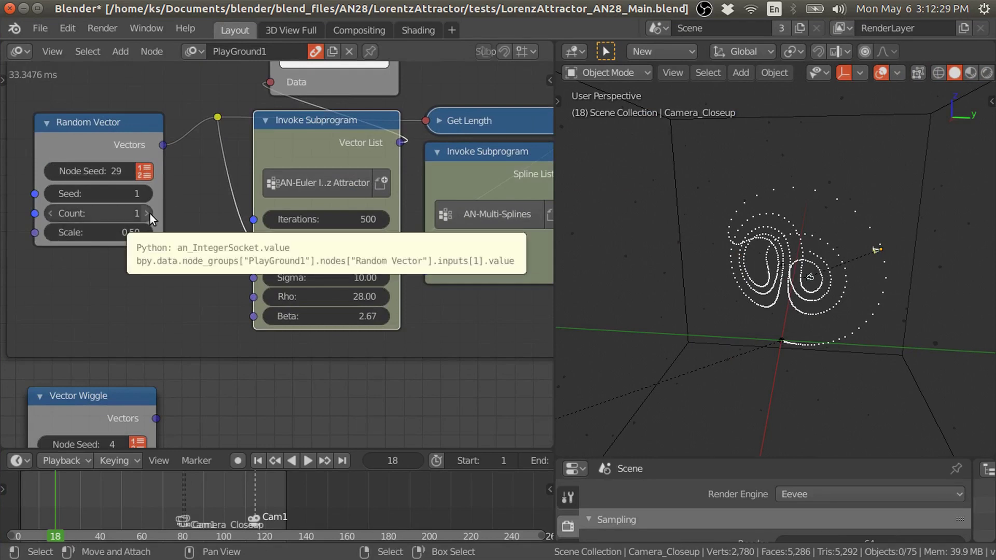
{"action": "left_click", "coordinate": [150, 214]}
{"action": "scroll", "coordinate": [774, 303], "scroll_direction": "up", "scroll_amount": 1}
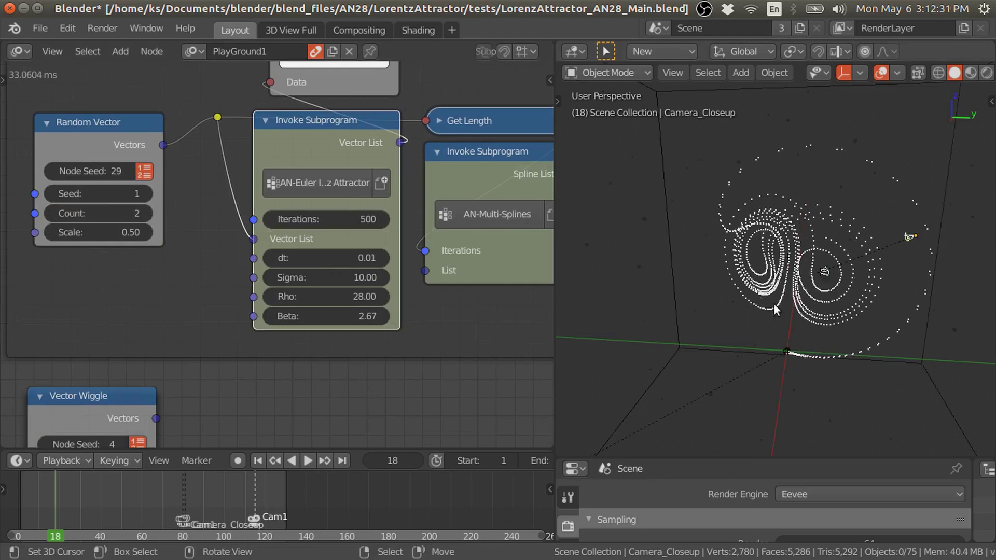
- Link the Euler integration subprogram's Vector List output to the List input of the AN-Multi-Splines subprogram
{"action": "middle_click_drag", "start_coordinate": [450, 161], "coordinate": [376, 162]}
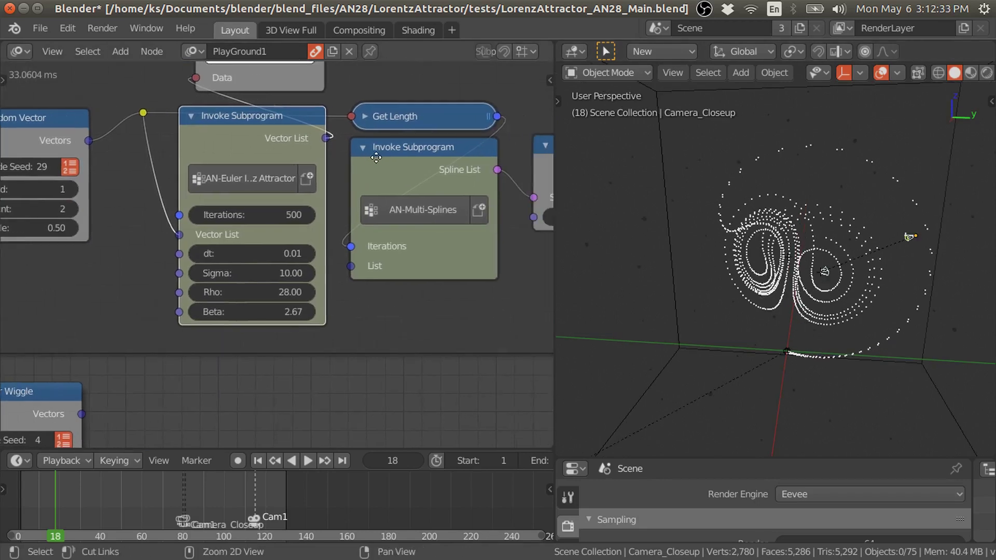
{"action": "middle_click_drag", "start_coordinate": [322, 142], "coordinate": [322, 172]}
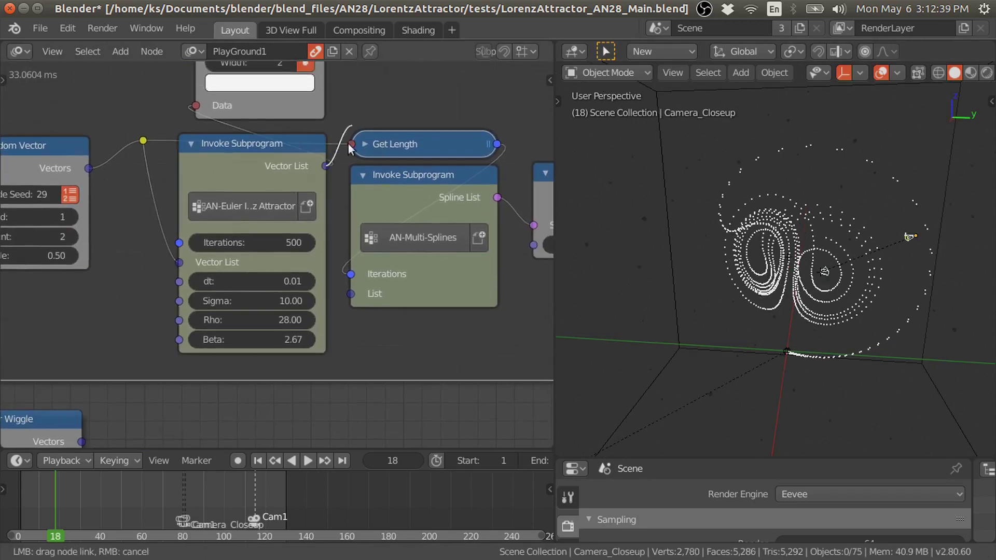
{"action": "left_click_drag", "start_coordinate": [317, 167], "coordinate": [331, 159]}
{"action": "left_click_drag", "start_coordinate": [239, 148], "coordinate": [238, 147]}
{"action": "left_click", "coordinate": [391, 173]}
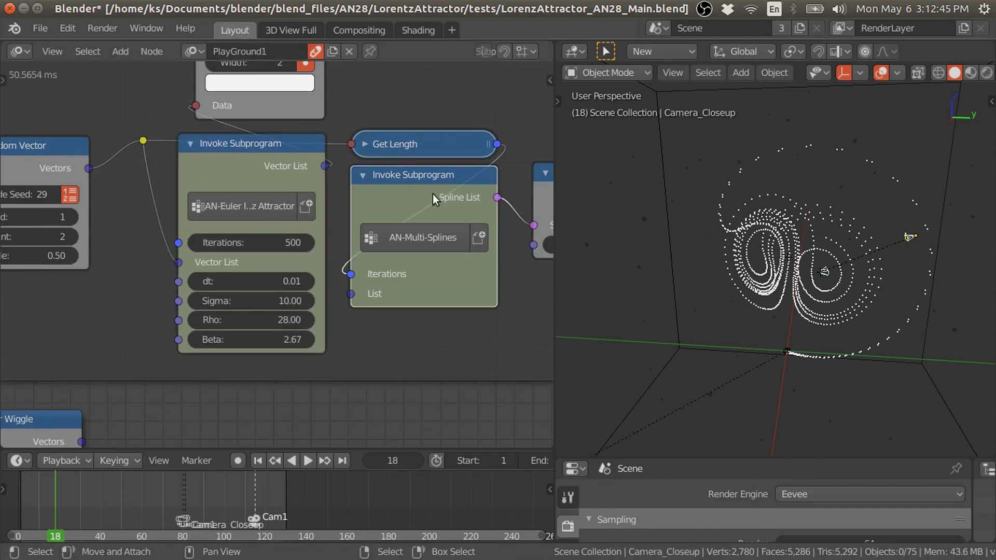
{"action": "middle_click_drag", "start_coordinate": [437, 301], "coordinate": [343, 276]}
{"action": "left_click_drag", "start_coordinate": [229, 141], "coordinate": [257, 268]}
{"action": "scroll", "coordinate": [749, 326], "scroll_direction": "up", "scroll_amount": 2}
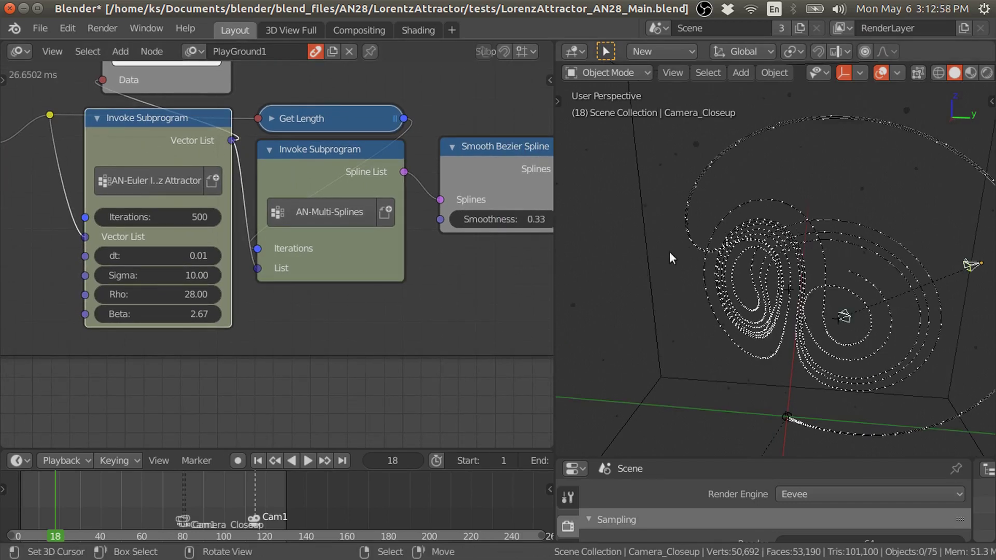
- Move the Random Vector node closer to the Euler integration subprogram node
{"action": "middle_click_drag", "start_coordinate": [304, 314], "coordinate": [389, 314]}
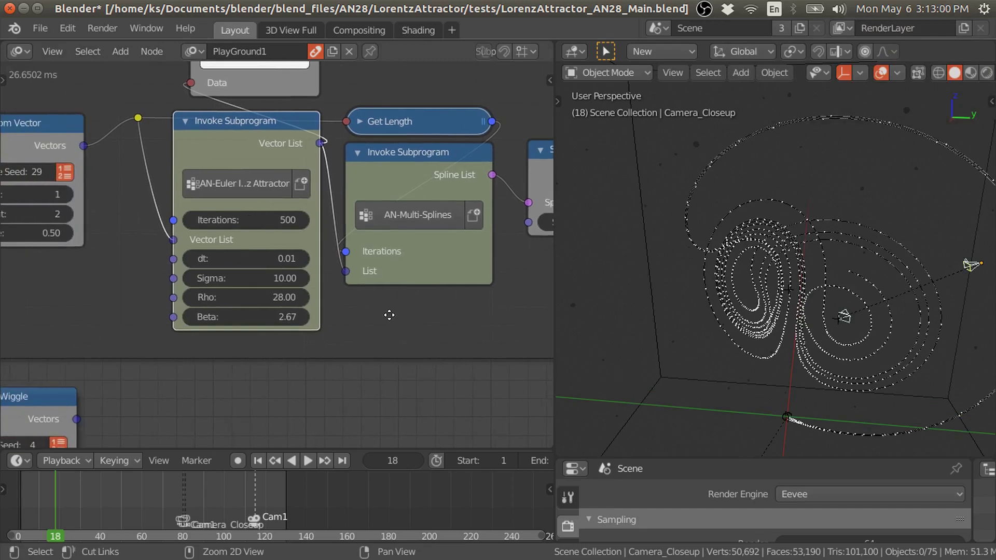
{"action": "mouse_move", "coordinate": [83, 145]}
{"action": "left_mouse_down"}
{"action": "mouse_move", "coordinate": [62, 146]}
{"action": "mouse_move", "coordinate": [84, 134]}
{"action": "left_mouse_up"}
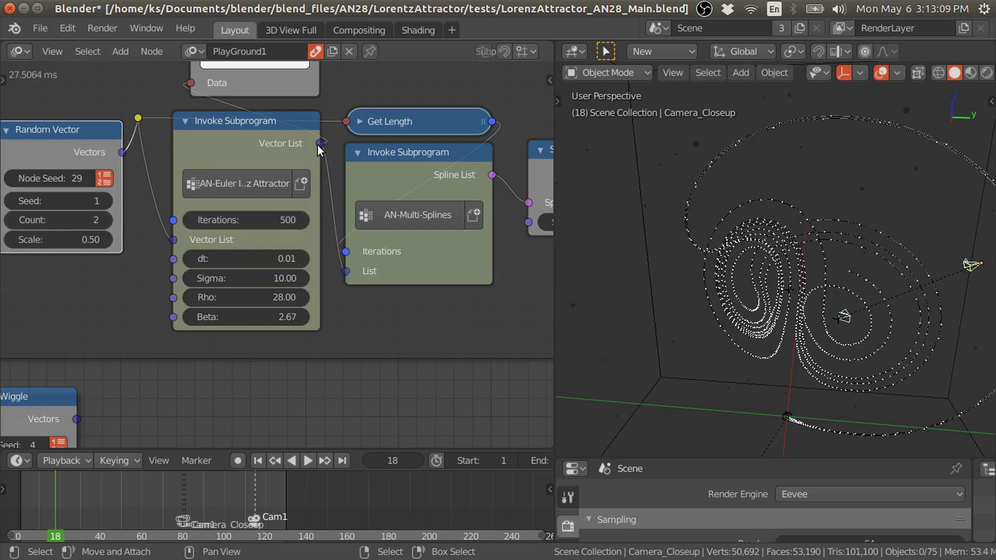
{"action": "left_click_drag", "start_coordinate": [321, 143], "coordinate": [341, 228]}
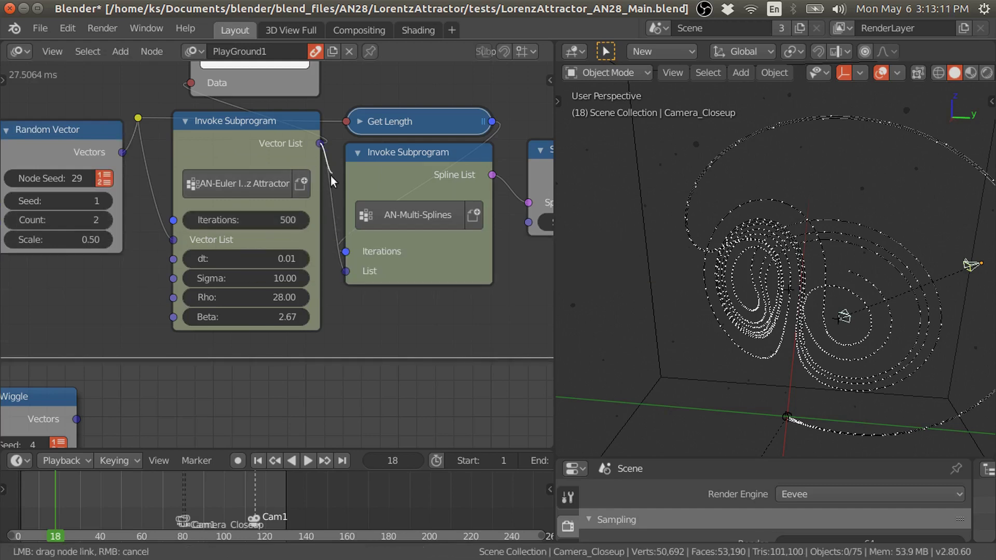
{"action": "left_click_drag", "start_coordinate": [338, 159], "coordinate": [298, 150]}
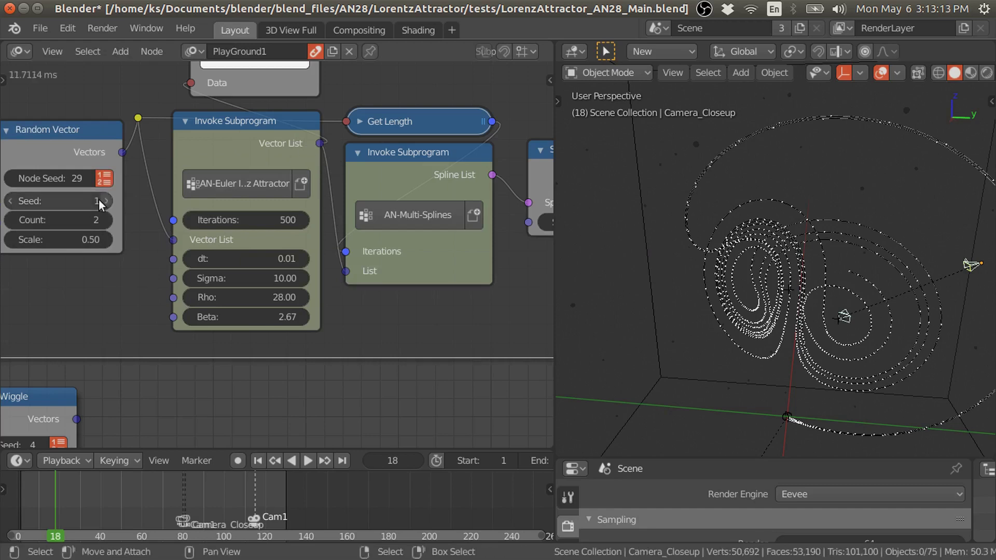
- Inspect the Euler integration subprogram's vector list with a temporary Viewer node, and delete that node
{"action": "right_click_drag", "start_coordinate": [317, 145], "coordinate": [257, 137], "text": "ctrl"}
{"action": "left_click", "coordinate": [203, 126]}
{"action": "key", "text": "w"}
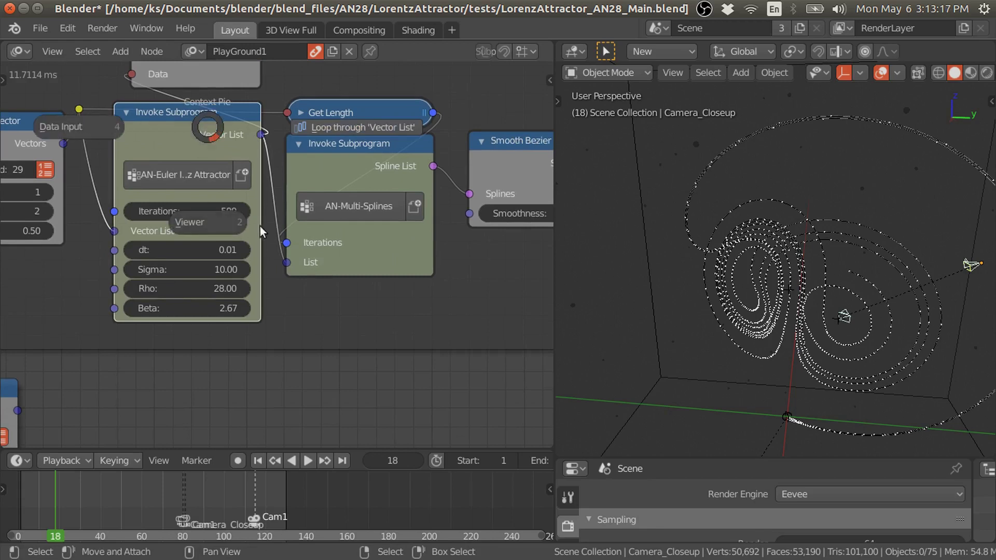
{"action": "left_click", "coordinate": [211, 220]}
{"action": "left_click", "coordinate": [269, 289]}
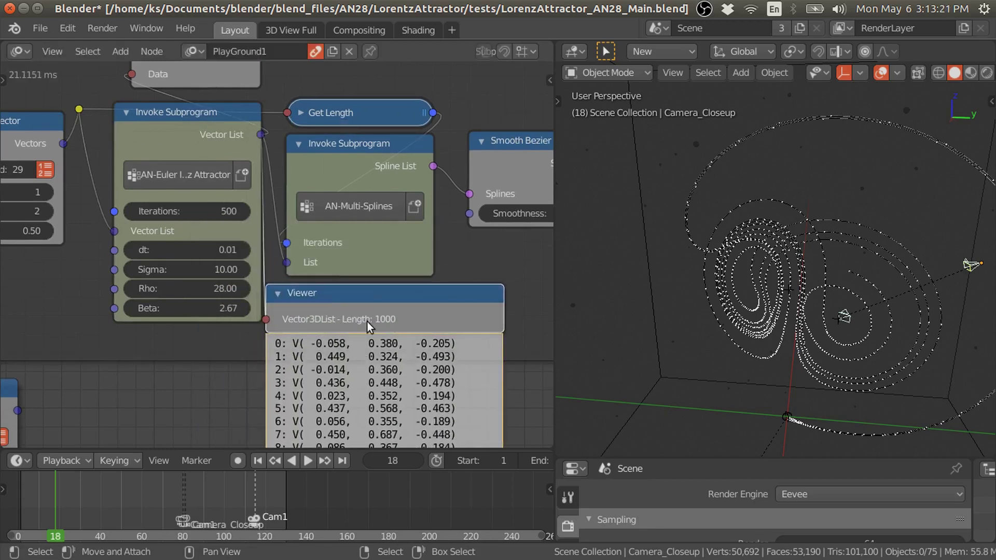
{"action": "key", "text": "x"}
- Switch the 3D viewport to rendered shading and hide its overlays to show the attractor curves
{"action": "left_click", "coordinate": [350, 170]}
{"action": "middle_click_drag", "start_coordinate": [425, 157], "coordinate": [246, 158]}
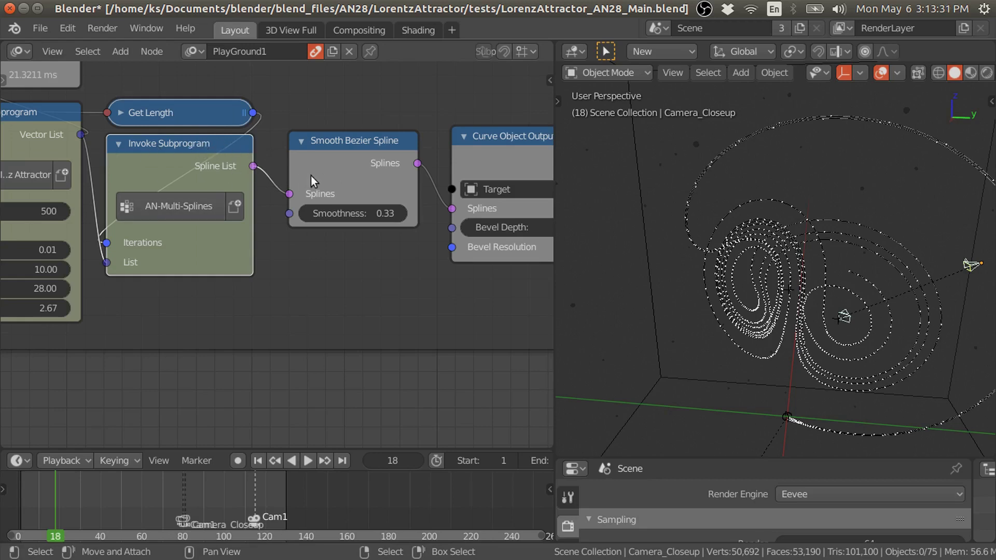
{"action": "scroll", "coordinate": [441, 213], "scroll_direction": "down", "scroll_amount": 3}
{"action": "right_click_drag", "start_coordinate": [219, 279], "coordinate": [297, 266], "text": "ctrl"}
{"action": "key", "text": "shift+z"}
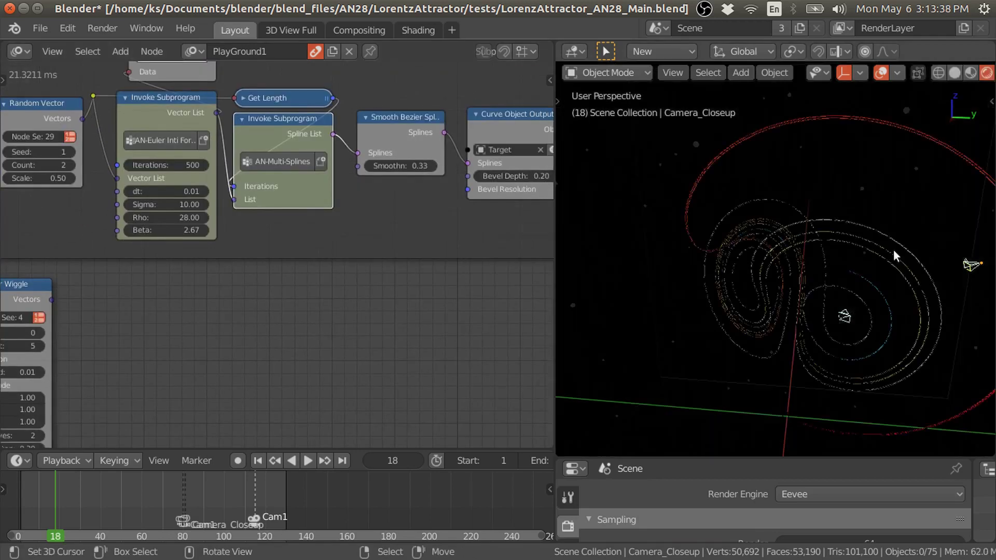
{"action": "scroll", "coordinate": [841, 261], "scroll_direction": "up", "scroll_amount": 1}
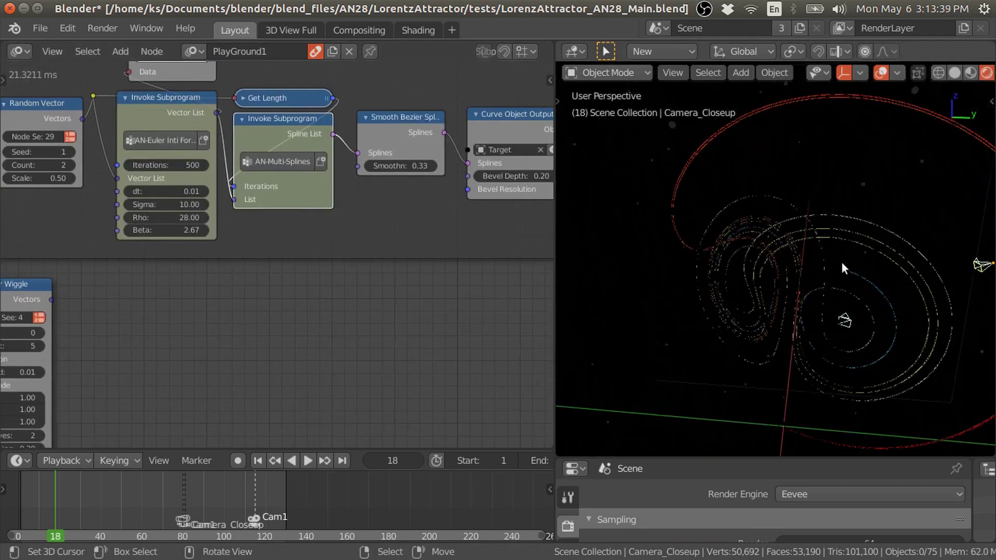
{"action": "key", "text": "shift+alt+z"}
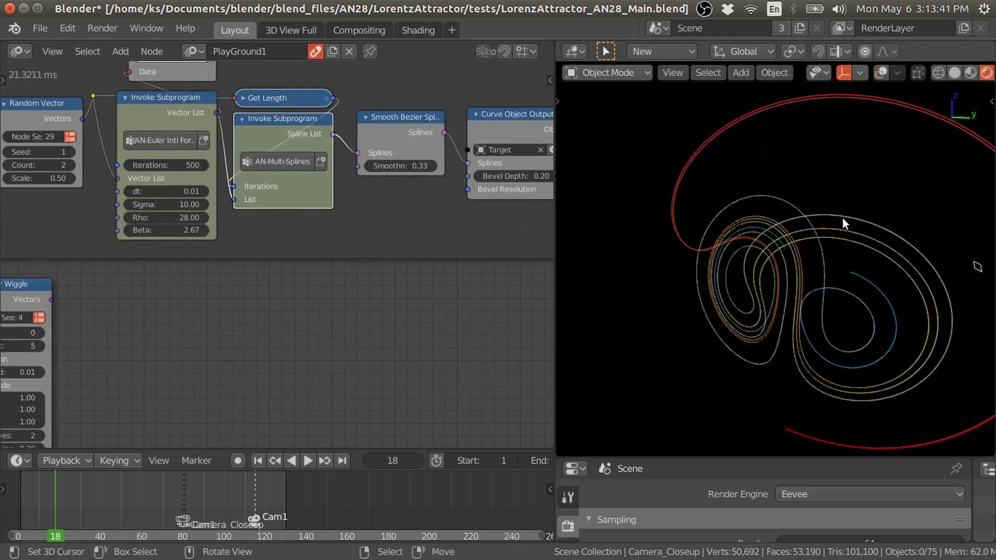
{"action": "scroll", "coordinate": [842, 218], "scroll_direction": "up", "scroll_amount": 1}
{"action": "scroll", "coordinate": [838, 222], "scroll_direction": "up", "scroll_amount": 3}
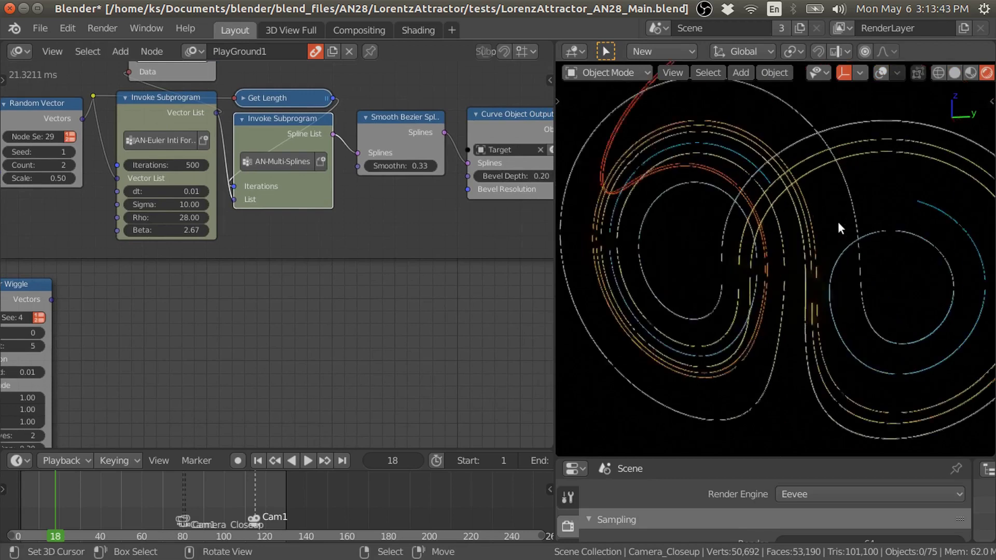
- Compare the Euler subprogram's Sigma, Rho and Beta parameters with the equations and sample solutions in the Lorenz system article in Firefox
{"action": "middle_click_drag", "start_coordinate": [263, 340], "coordinate": [397, 350], "text": "ctrl"}
{"action": "middle_click_drag", "start_coordinate": [391, 306], "coordinate": [313, 286]}
{"action": "right_click_drag", "start_coordinate": [313, 287], "coordinate": [301, 309], "text": "ctrl"}
{"action": "scroll", "coordinate": [302, 307], "scroll_direction": "up", "scroll_amount": 3}
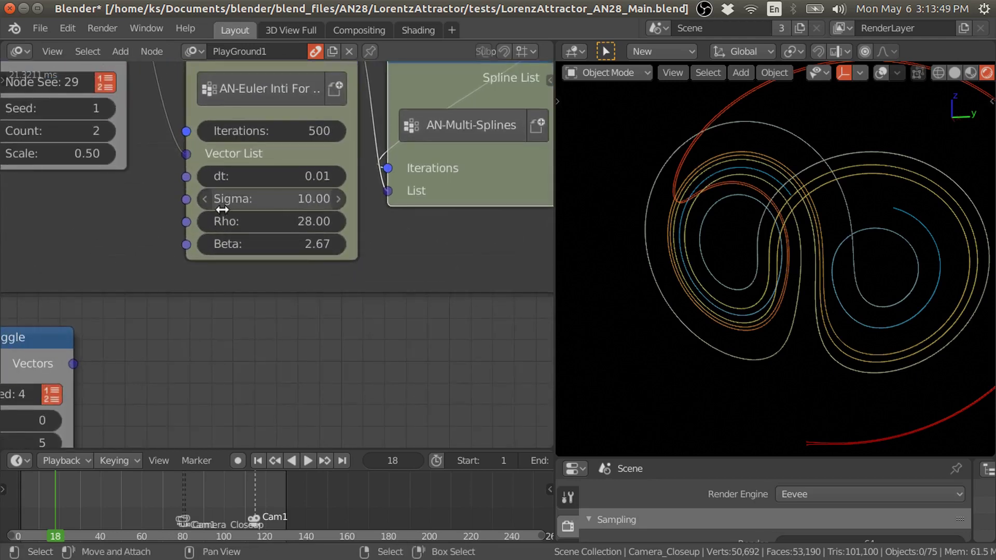
{"action": "key", "text": "alt+Tab"}
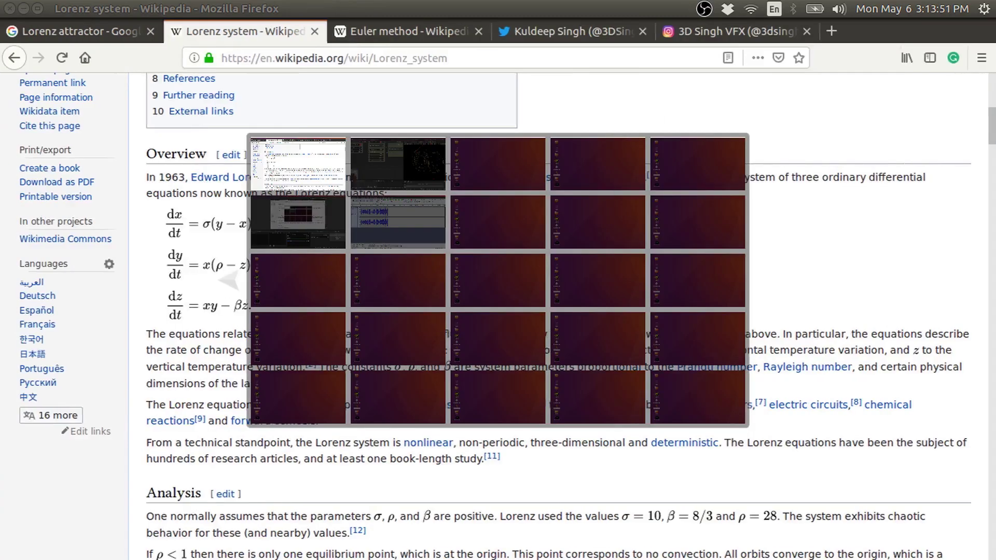
{"action": "scroll", "coordinate": [267, 242], "scroll_direction": "down", "scroll_amount": 1}
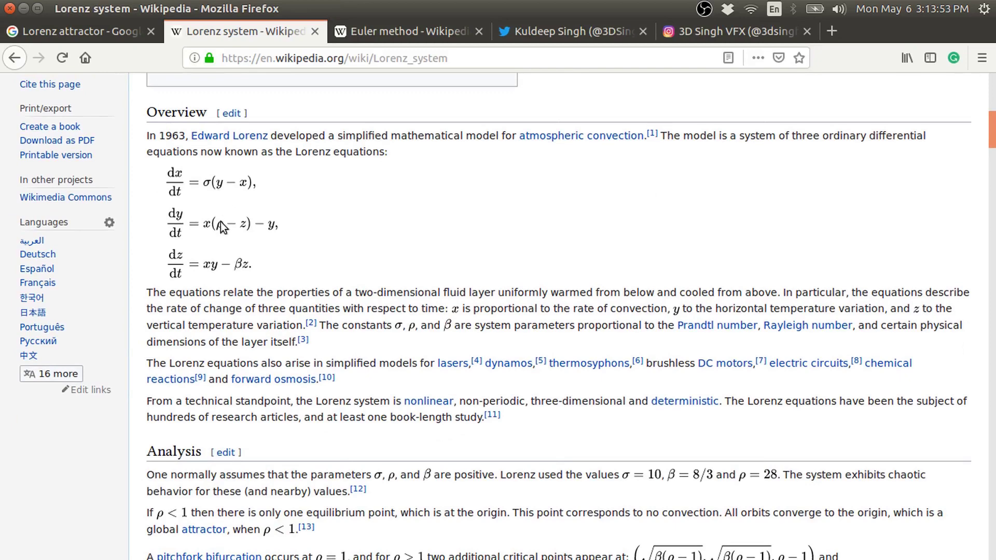
{"action": "scroll", "coordinate": [249, 273], "scroll_direction": "down", "scroll_amount": 15}
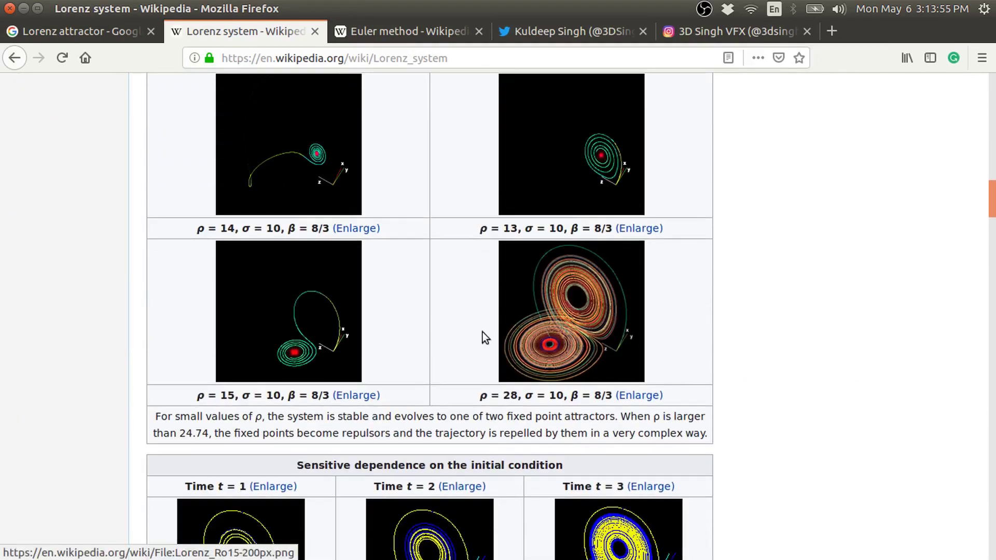
{"action": "scroll", "coordinate": [358, 259], "scroll_direction": "up", "scroll_amount": 15}
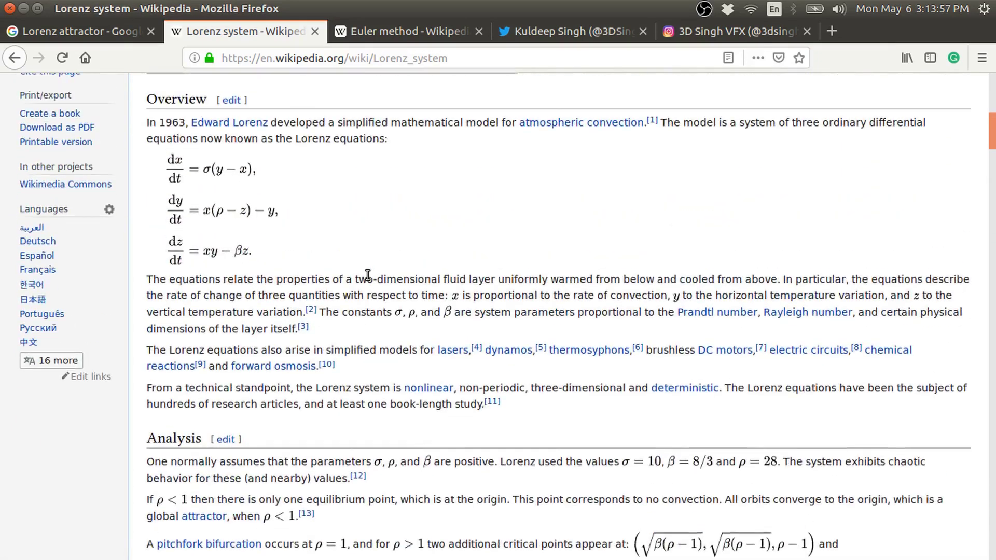
{"action": "scroll", "coordinate": [367, 275], "scroll_direction": "up", "scroll_amount": 1}
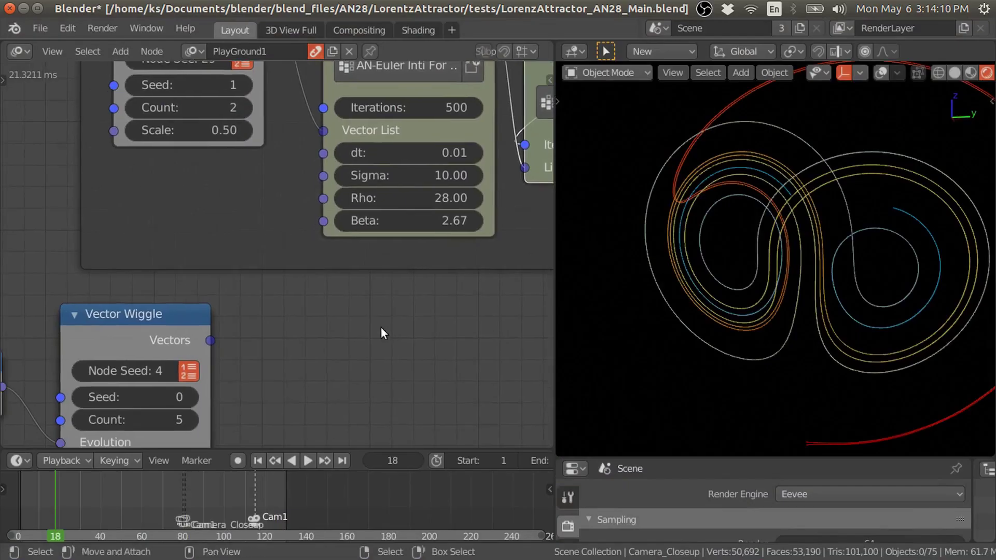
- Return to Blender and link the Vector Wiggle node's Vectors output to the reroute point feeding the Euler integration subprogram
{"action": "middle_click_drag", "start_coordinate": [381, 327], "coordinate": [287, 336]}
{"action": "left_click_drag", "start_coordinate": [201, 365], "coordinate": [232, 359]}
{"action": "scroll", "coordinate": [284, 363], "scroll_direction": "down", "scroll_amount": 2}
{"action": "middle_click_drag", "start_coordinate": [287, 338], "coordinate": [277, 223]}
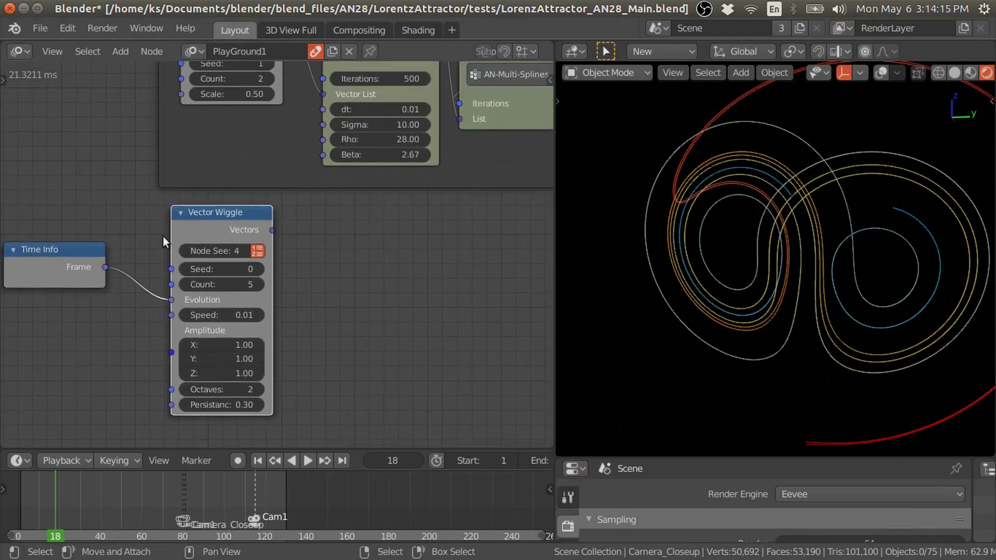
{"action": "middle_click_drag", "start_coordinate": [300, 260], "coordinate": [310, 380]}
{"action": "left_click_drag", "start_coordinate": [273, 352], "coordinate": [215, 134]}
{"action": "left_click_drag", "start_coordinate": [273, 353], "coordinate": [300, 123]}
{"action": "middle_click_drag", "start_coordinate": [329, 335], "coordinate": [301, 185]}
- Play the animation and scrub through the timeline to preview the wiggle-driven attractor
{"action": "scroll", "coordinate": [715, 263], "scroll_direction": "down", "scroll_amount": 2}
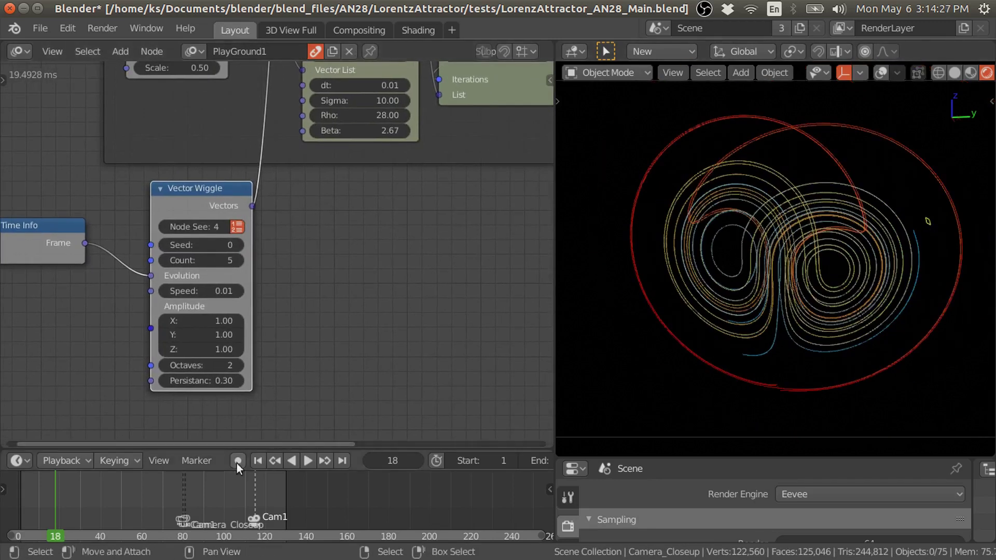
{"action": "key", "text": "space"}
{"action": "left_click_drag", "start_coordinate": [195, 509], "coordinate": [98, 516]}
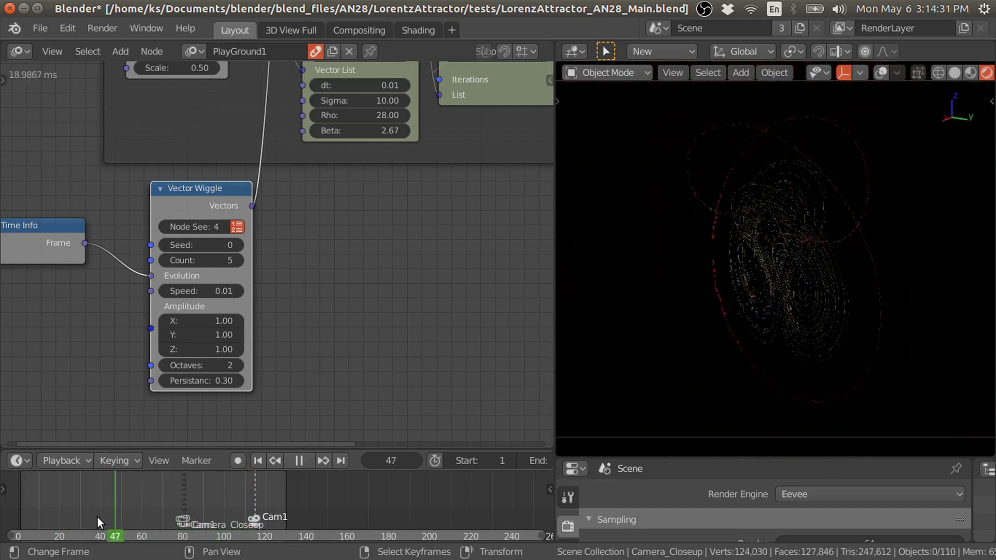
{"action": "left_click", "coordinate": [77, 509]}
{"action": "key", "text": "space"}
- Try a Vector Wiggle speed of 0.91 and scrub the timeline to preview the motion
{"action": "mouse_move", "coordinate": [207, 291]}
{"action": "left_mouse_down"}
{"action": "mouse_move", "coordinate": [244, 291]}
{"action": "mouse_move", "coordinate": [208, 293]}
{"action": "left_mouse_up"}
{"action": "left_click_drag", "start_coordinate": [98, 491], "coordinate": [131, 506]}
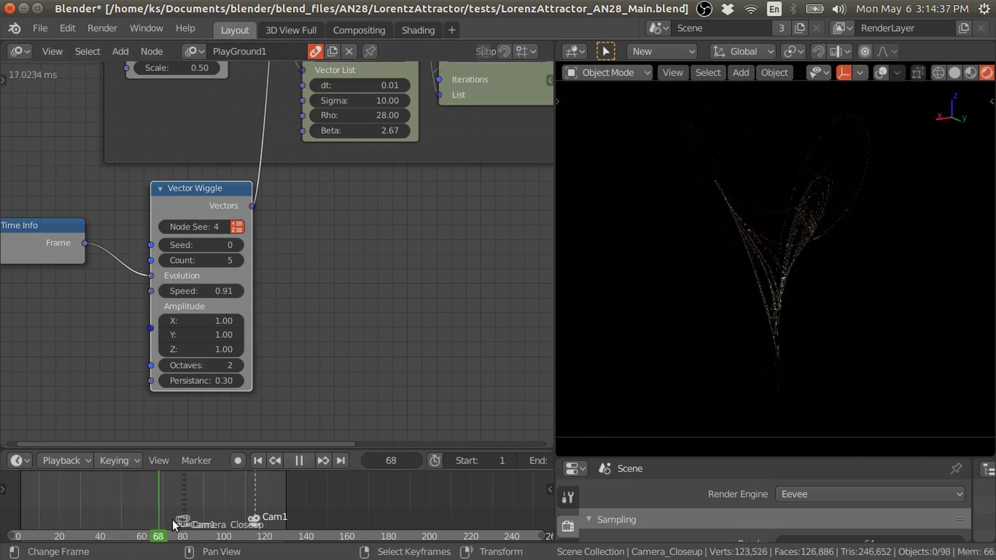
{"action": "left_click_drag", "start_coordinate": [214, 492], "coordinate": [187, 496]}
- Set the Vector Wiggle node's speed to 0.01
{"action": "left_click", "coordinate": [207, 291]}
{"action": "type", "text": "0.01"}
{"action": "key", "text": "Return"}
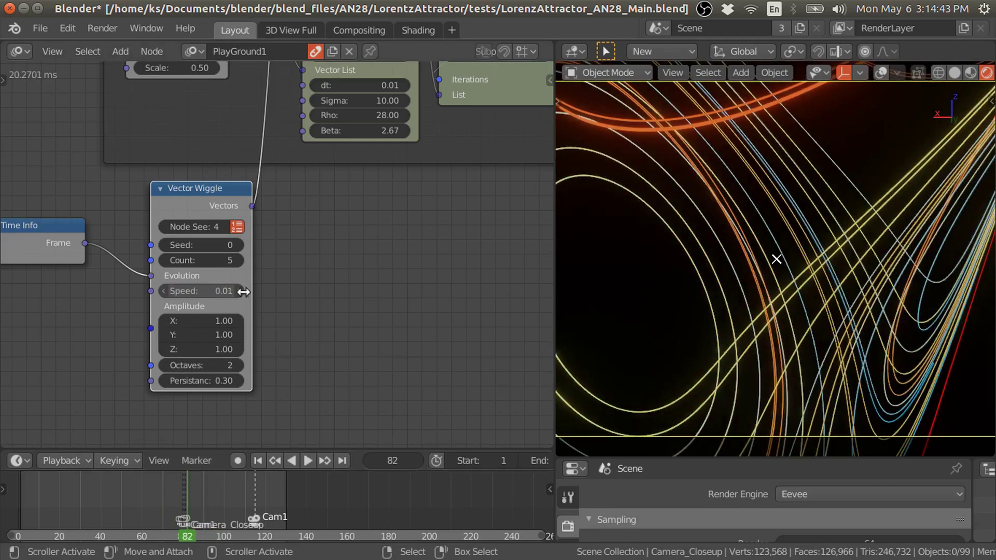
- Examine the node chain from the Euler integration subprogram through AN-Multi-Splines to the Curve Object Output
{"action": "scroll", "coordinate": [396, 263], "scroll_direction": "down", "scroll_amount": 3}
{"action": "middle_click_drag", "start_coordinate": [392, 208], "coordinate": [340, 325]}
{"action": "left_click_drag", "start_coordinate": [177, 318], "coordinate": [160, 315]}
{"action": "right_click_drag", "start_coordinate": [337, 313], "coordinate": [256, 332], "text": "ctrl"}
{"action": "middle_click_drag", "start_coordinate": [257, 334], "coordinate": [233, 335]}
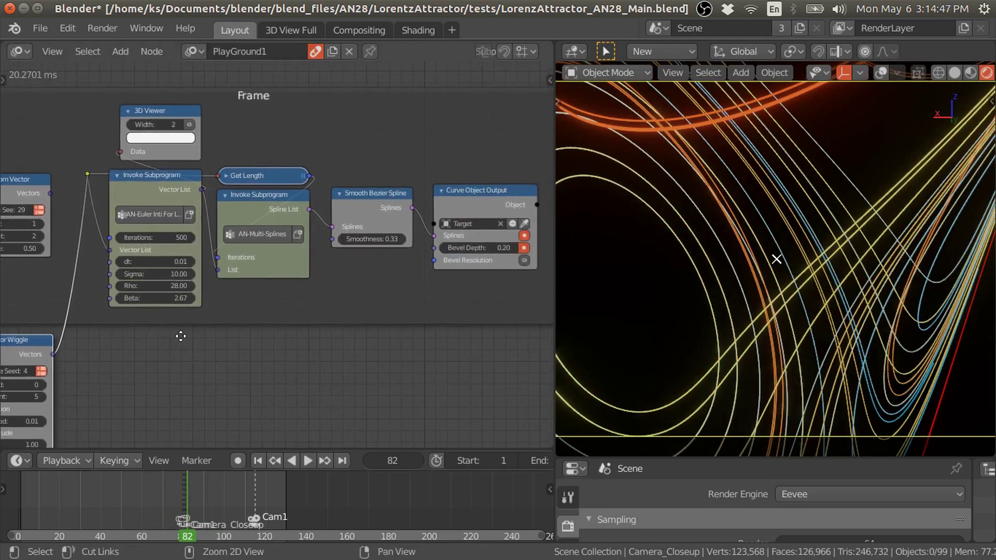
{"action": "scroll", "coordinate": [179, 335], "scroll_direction": "up", "scroll_amount": 2}
{"action": "left_click_drag", "start_coordinate": [206, 150], "coordinate": [226, 140]}
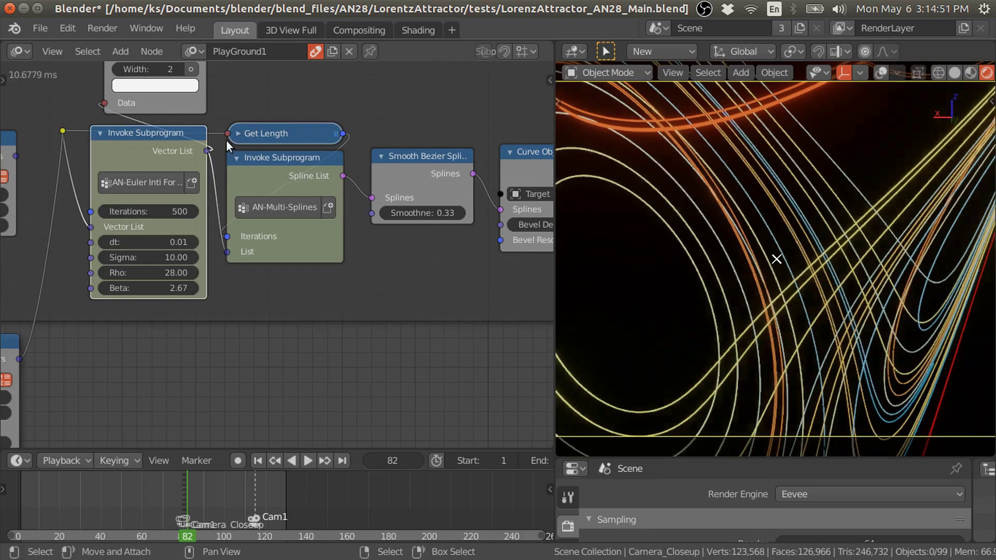
- Switch to Firefox and browse the Lorenz attractor image search results for reference shapes
{"action": "scroll", "coordinate": [715, 300], "scroll_direction": "down", "scroll_amount": 2}
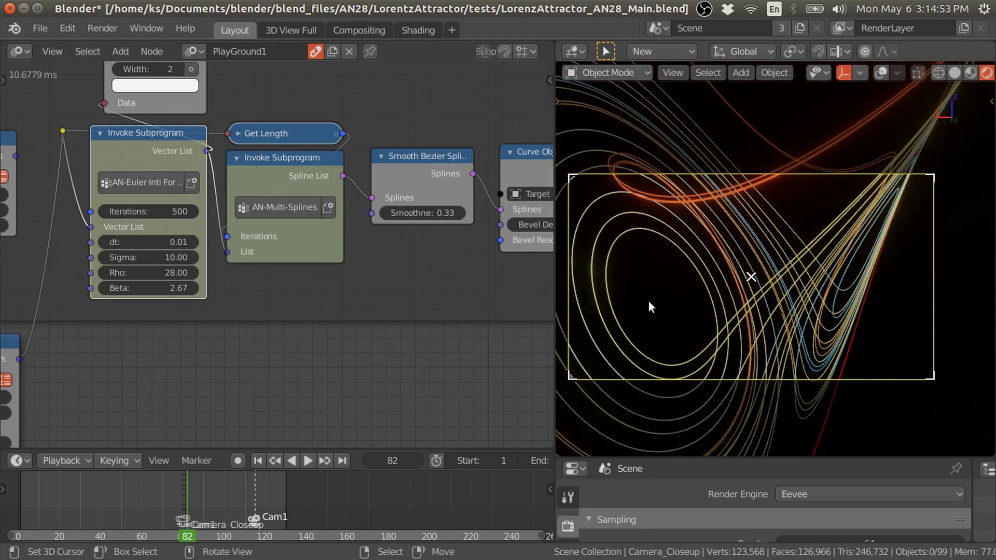
{"action": "scroll", "coordinate": [644, 301], "scroll_direction": "up", "scroll_amount": 1}
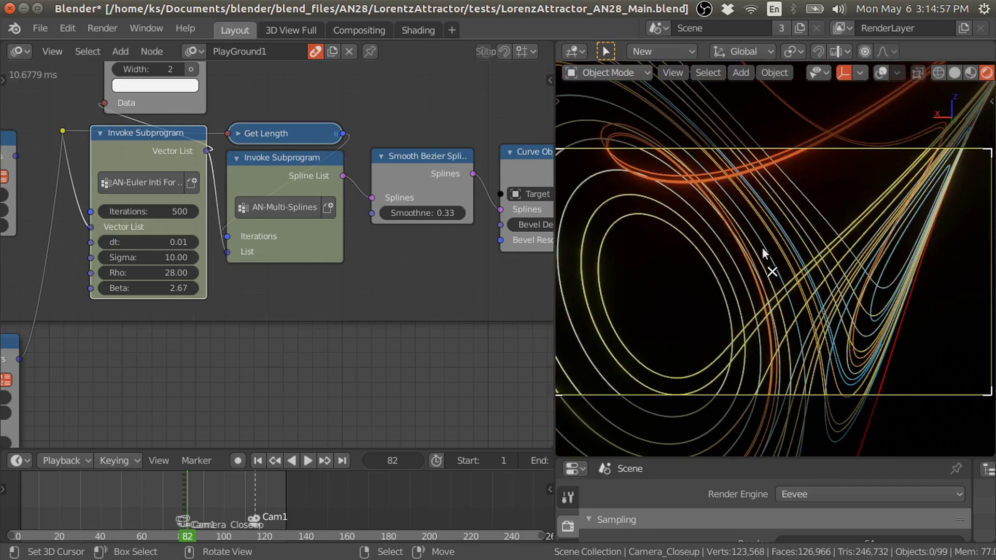
{"action": "key", "text": "alt+Tab"}
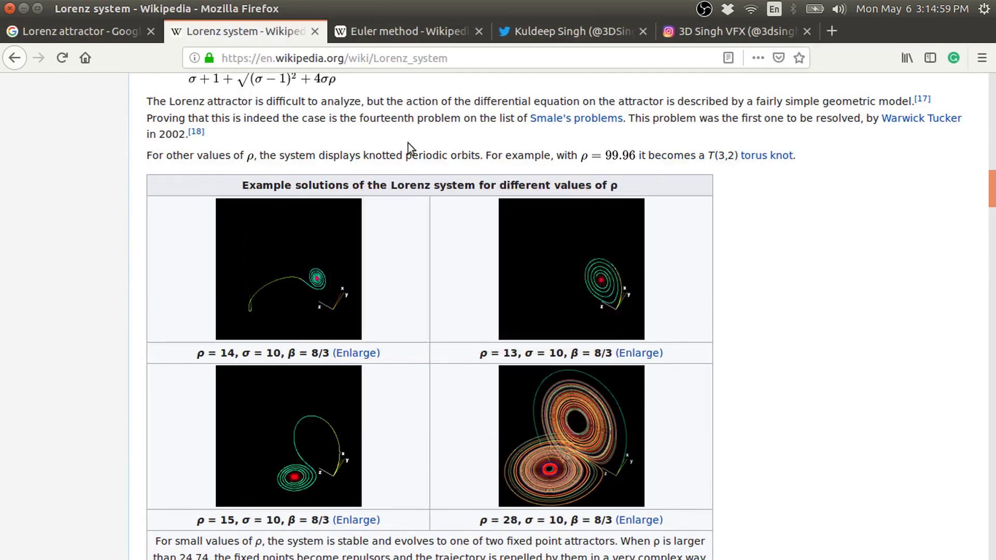
{"action": "left_click", "coordinate": [104, 39]}
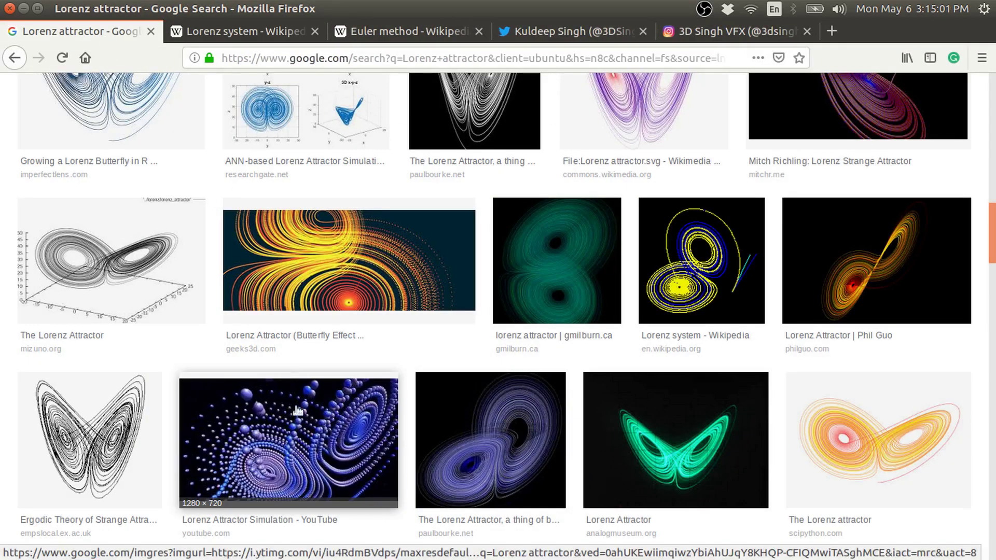
{"action": "scroll", "coordinate": [290, 400], "scroll_direction": "down", "scroll_amount": 3}
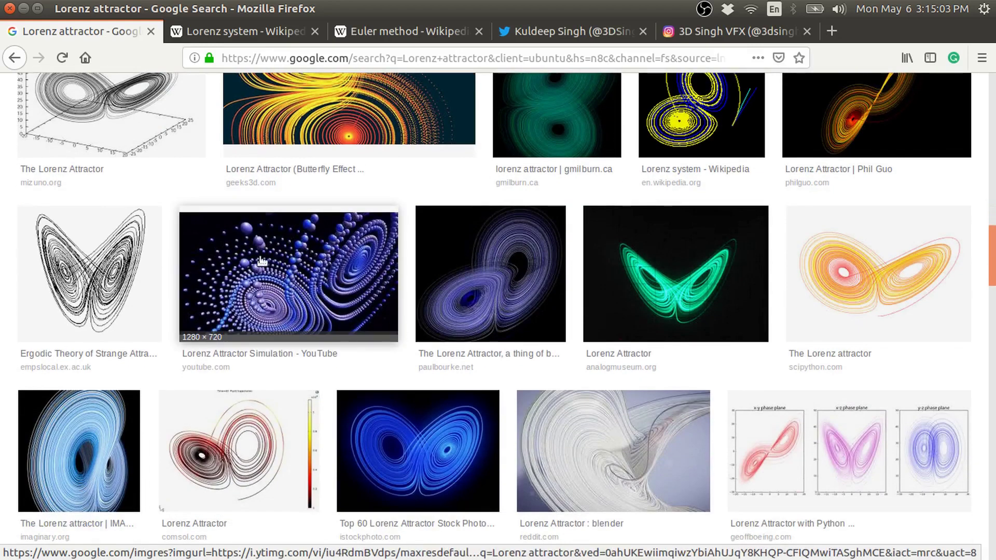
{"action": "scroll", "coordinate": [284, 314], "scroll_direction": "up", "scroll_amount": 1}
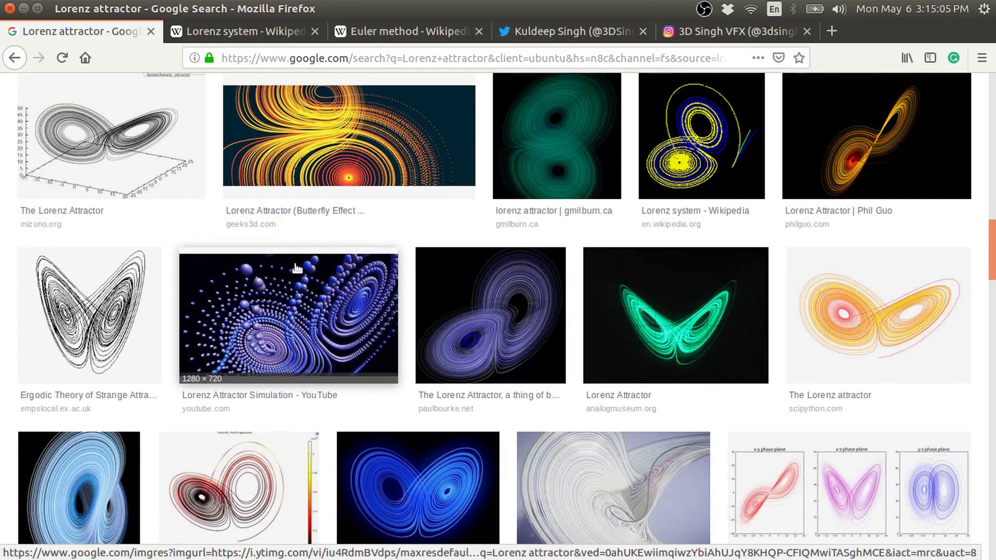
- Switch back to Blender, open the Euler integration subprogram's node tree in a maximized editor, and select the AN-Lorenz Attractor Group Input node
{"action": "key", "text": "alt+Tab"}
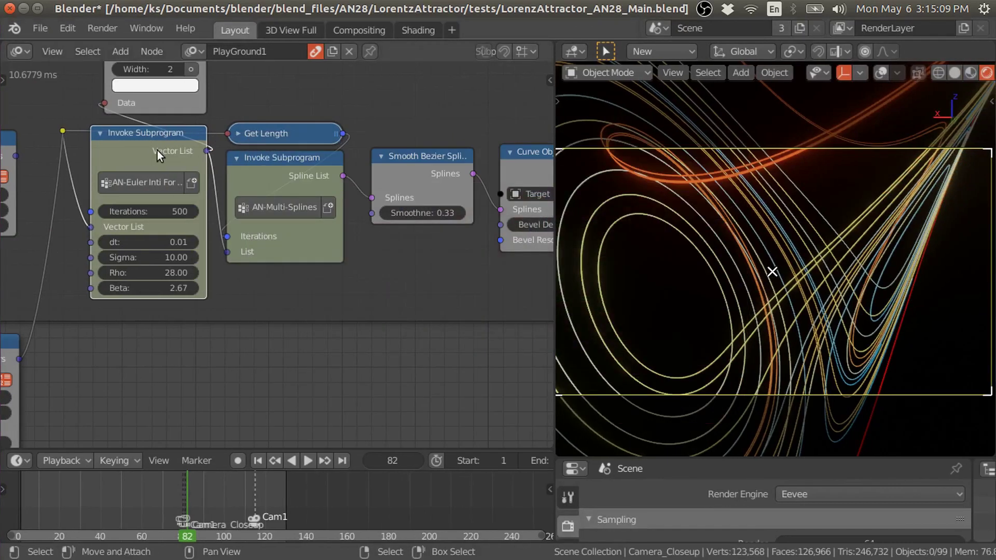
{"action": "key", "text": "Tab"}
{"action": "key", "text": "ctrl+space"}
{"action": "middle_click_drag", "start_coordinate": [698, 356], "coordinate": [746, 337]}
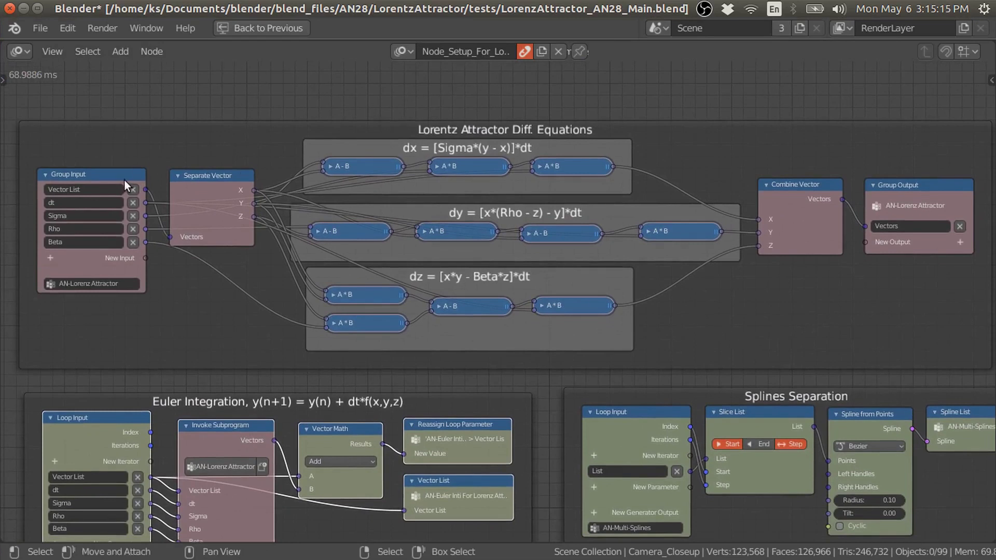
{"action": "left_click", "coordinate": [116, 171]}
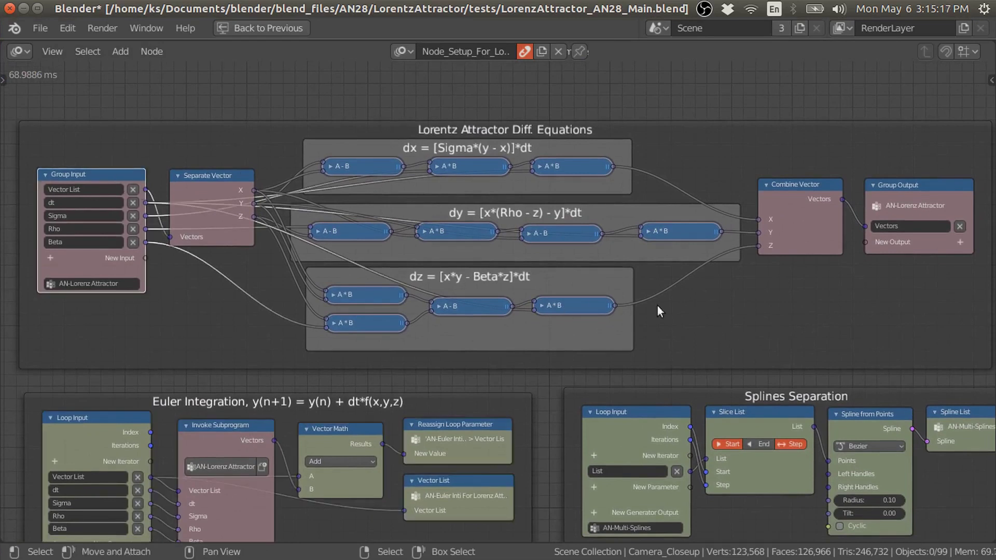
- Switch to Firefox and review the three Lorenz equations in the Overview section of the Wikipedia Lorenz system article
{"action": "key", "text": "alt+Tab"}
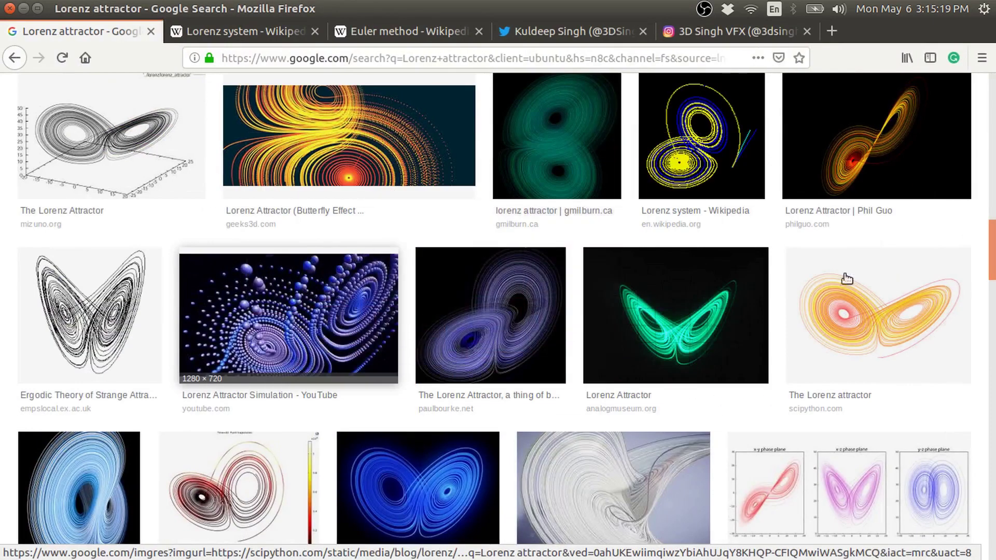
{"action": "left_click", "coordinate": [225, 32]}
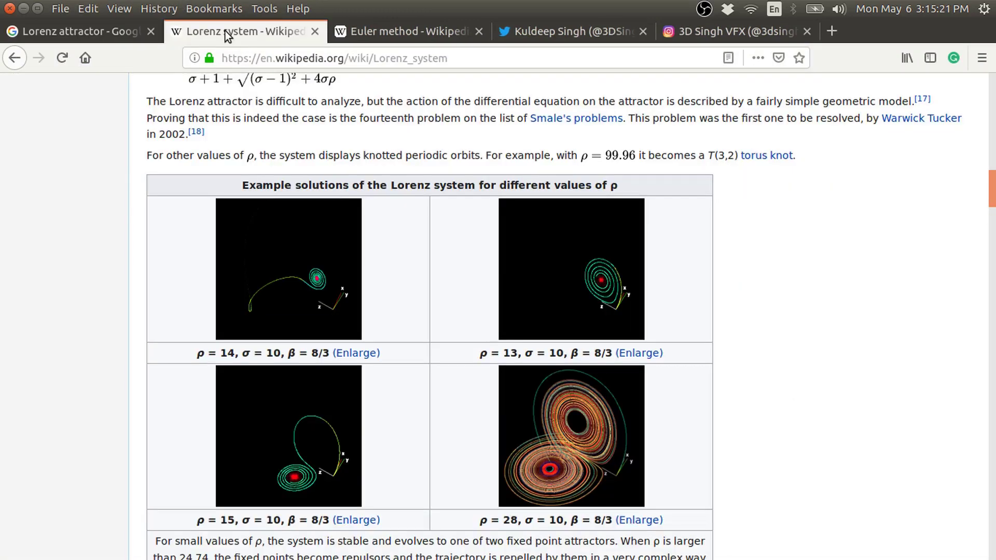
{"action": "scroll", "coordinate": [354, 311], "scroll_direction": "up", "scroll_amount": 5}
{"action": "scroll", "coordinate": [353, 307], "scroll_direction": "up", "scroll_amount": 15}
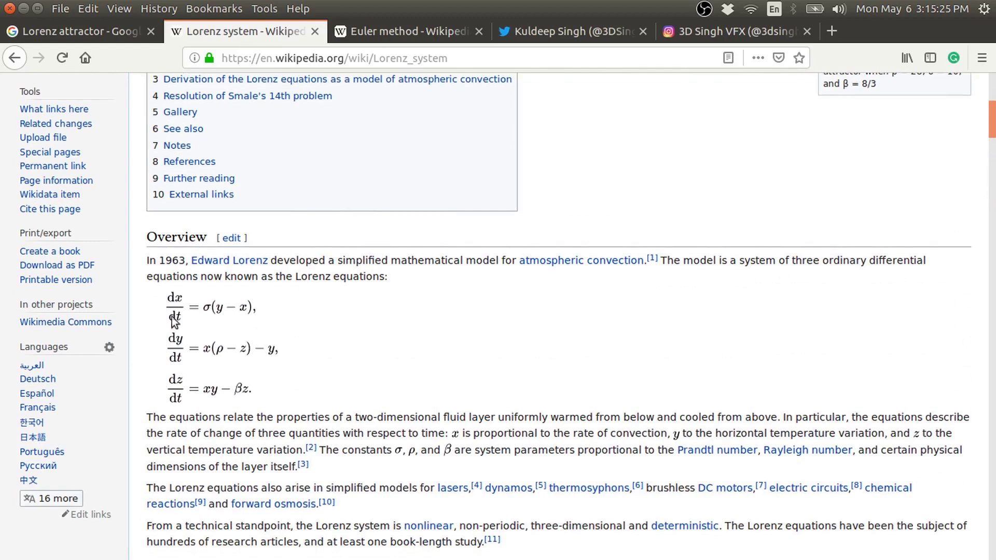
- Switch back to Blender and examine the dx, dy and dz equation frames between the Group Input and Group Output nodes
{"action": "key", "text": "alt+Tab"}
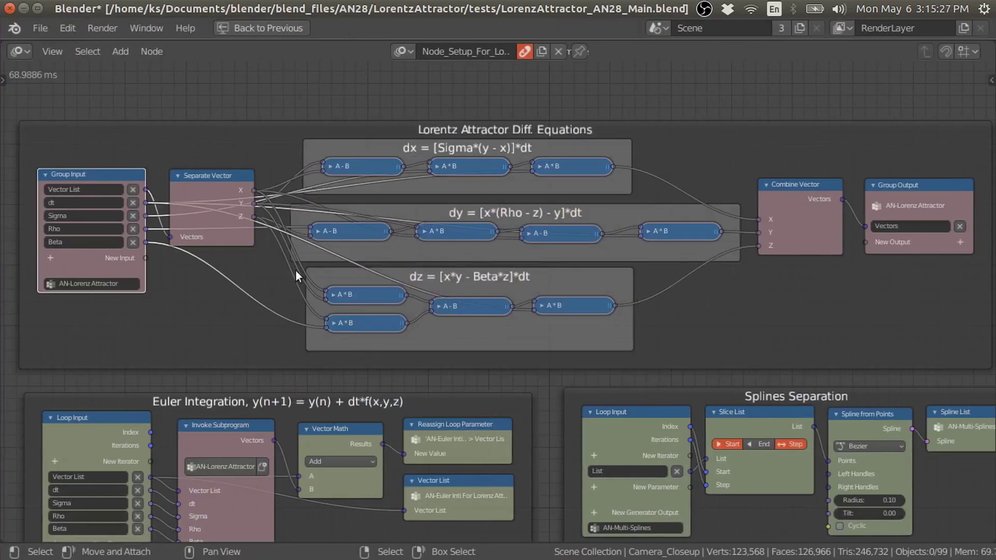
{"action": "left_click", "coordinate": [396, 154]}
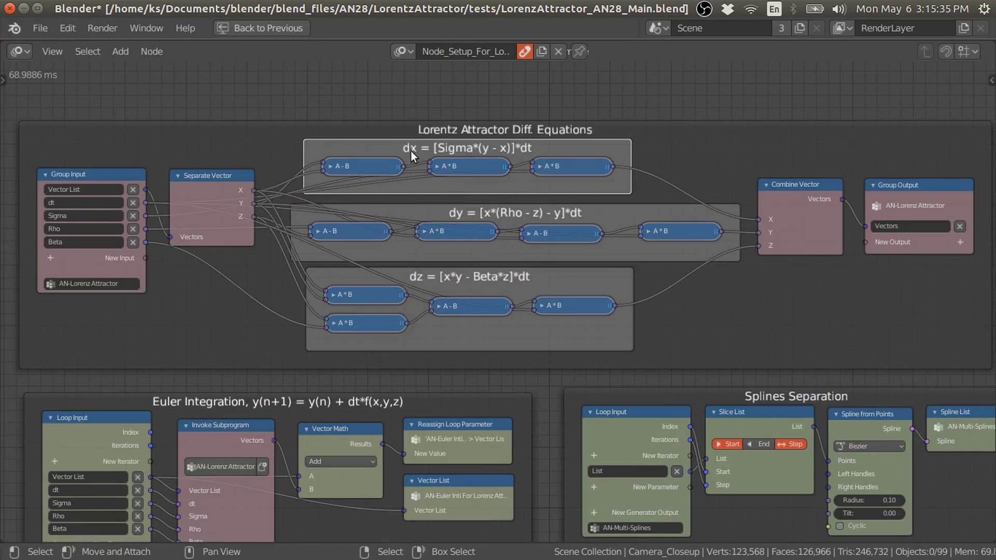
{"action": "left_click", "coordinate": [447, 216]}
{"action": "left_click", "coordinate": [436, 278]}
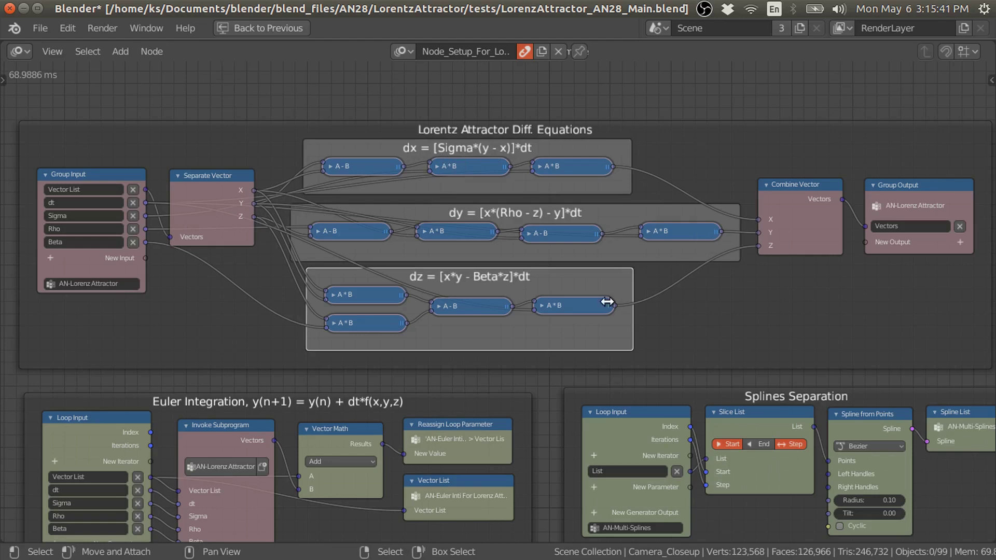
{"action": "mouse_move", "coordinate": [885, 186]}
{"action": "left_mouse_down"}
{"action": "mouse_move", "coordinate": [878, 176]}
{"action": "mouse_move", "coordinate": [882, 186]}
{"action": "left_mouse_up"}
{"action": "right_click_drag", "start_coordinate": [211, 325], "coordinate": [229, 266], "text": "ctrl"}
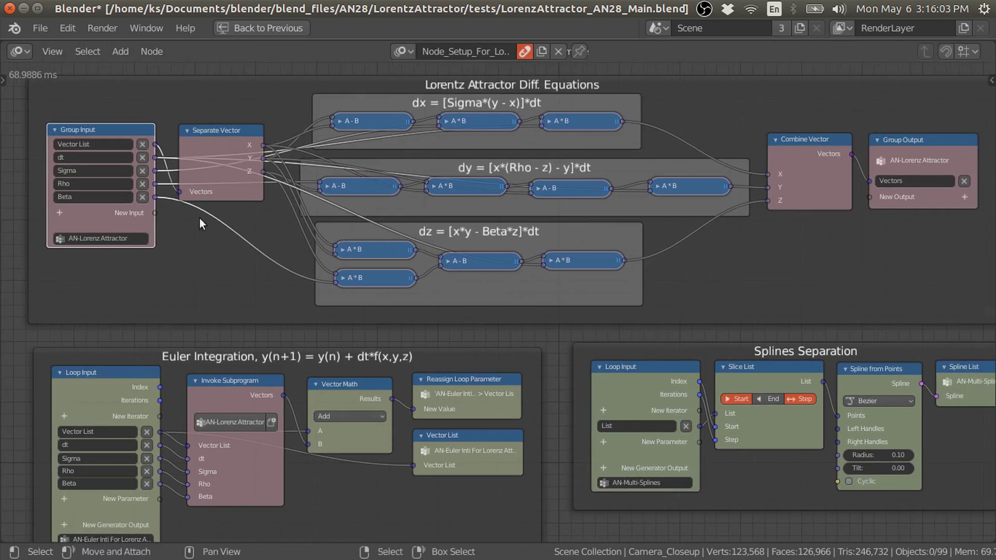
{"action": "left_click_drag", "start_coordinate": [155, 145], "coordinate": [189, 134]}
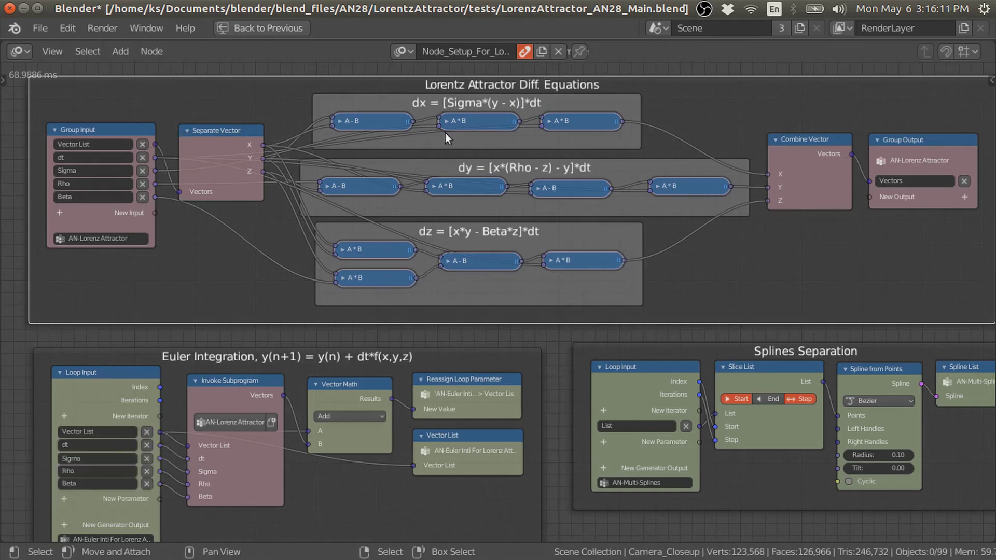
- Examine the Euler Integration frame and the AN-Lorenz Attractor Invoke Subprogram node inside it
{"action": "middle_click_drag", "start_coordinate": [209, 368], "coordinate": [247, 225]}
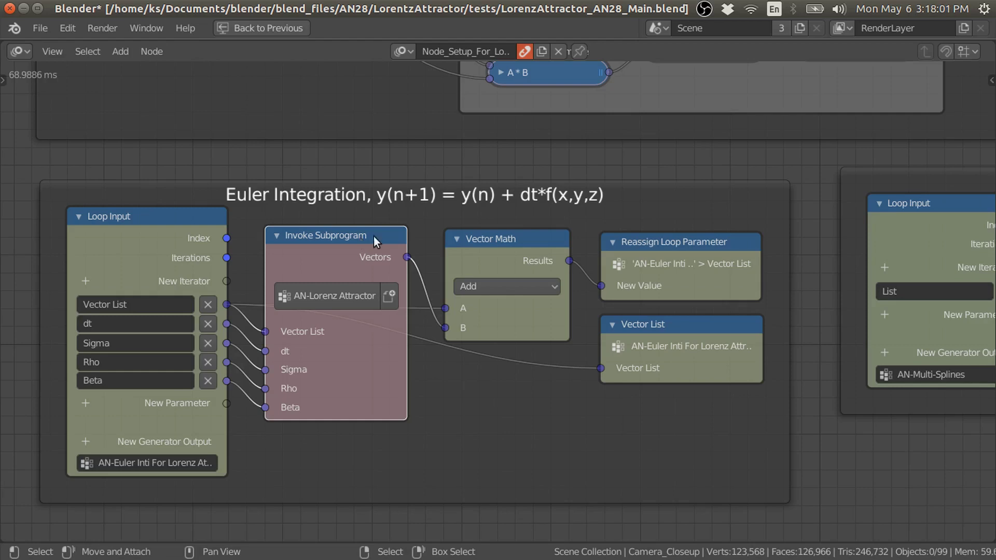
{"action": "left_click_drag", "start_coordinate": [365, 234], "coordinate": [372, 238]}
{"action": "middle_click_drag", "start_coordinate": [437, 154], "coordinate": [358, 211]}
{"action": "scroll", "coordinate": [418, 251], "scroll_direction": "down", "scroll_amount": 2}
{"action": "scroll", "coordinate": [328, 246], "scroll_direction": "up", "scroll_amount": 5}
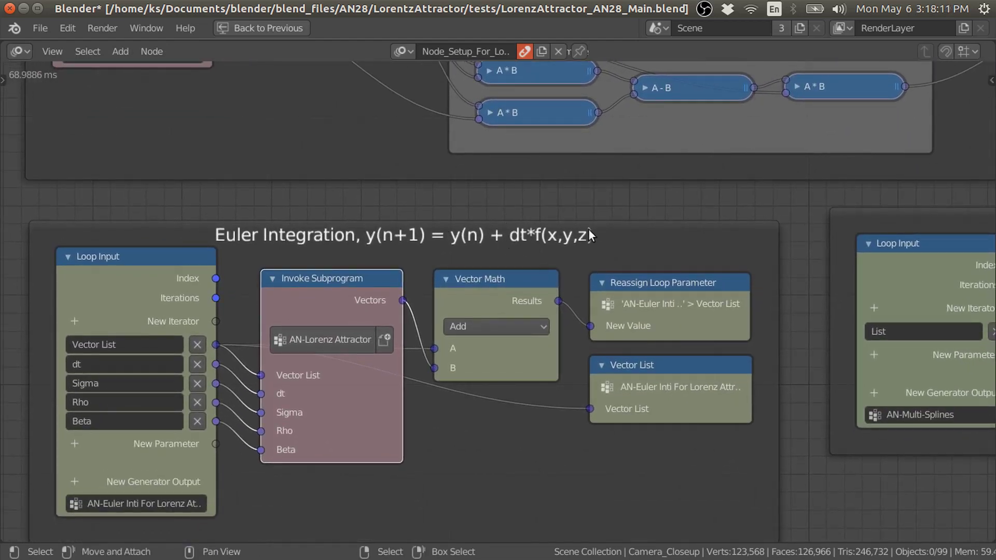
- Examine how the Vector Math Add node combines the AN-Lorenz Attractor output with the loop's Vector List
{"action": "left_click", "coordinate": [491, 301]}
{"action": "left_click_drag", "start_coordinate": [491, 301], "coordinate": [490, 304]}
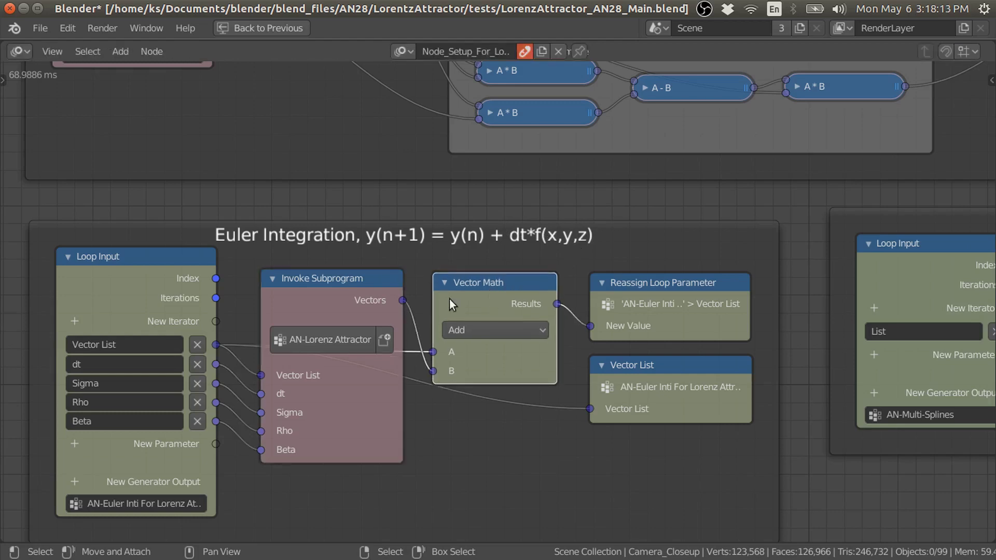
{"action": "left_click_drag", "start_coordinate": [402, 300], "coordinate": [537, 231]}
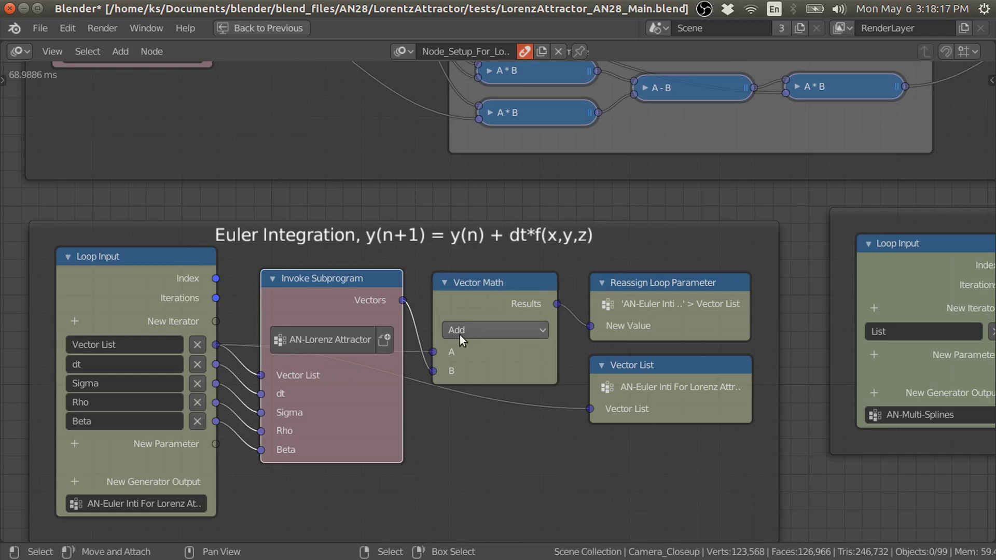
{"action": "left_click_drag", "start_coordinate": [216, 344], "coordinate": [190, 402]}
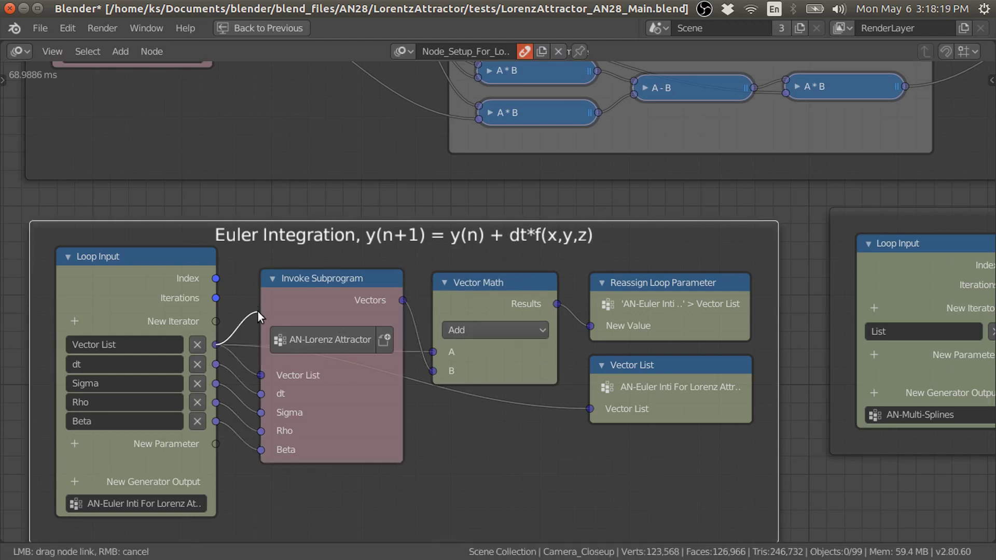
{"action": "left_click_drag", "start_coordinate": [257, 312], "coordinate": [259, 311]}
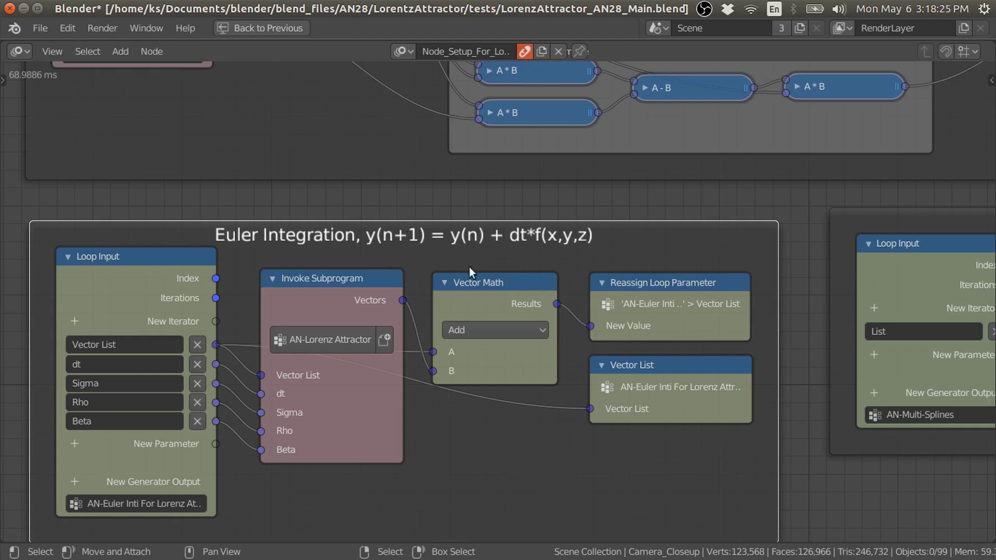
- Examine the Reassign Loop Parameter node and the Vector List output, tracing their links from Vector Math and Loop Input
{"action": "scroll", "coordinate": [461, 280], "scroll_direction": "down", "scroll_amount": 2, "text": "ctrl"}
{"action": "left_click", "coordinate": [449, 284]}
{"action": "left_click", "coordinate": [609, 298]}
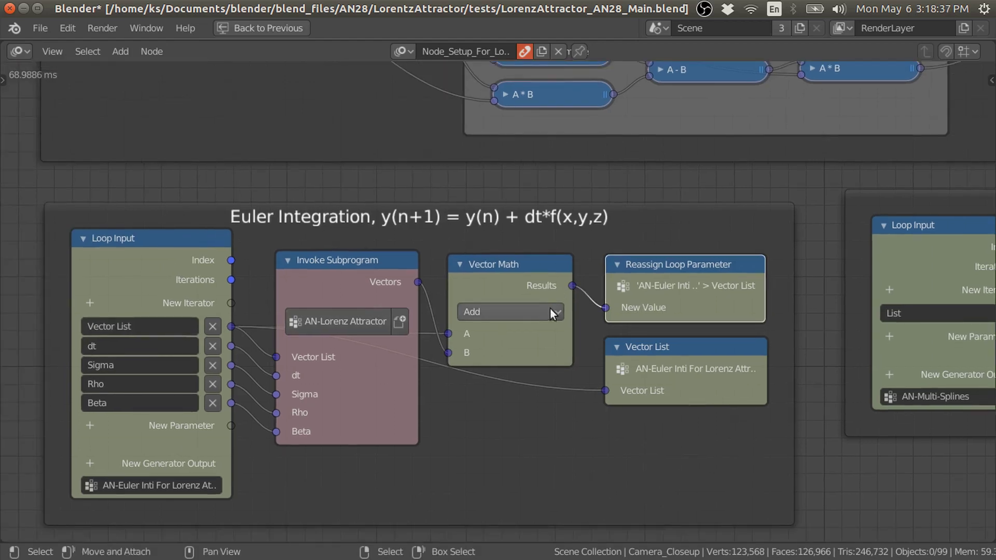
{"action": "left_click_drag", "start_coordinate": [571, 285], "coordinate": [679, 225]}
{"action": "left_click", "coordinate": [653, 359]}
{"action": "left_click_drag", "start_coordinate": [653, 366], "coordinate": [655, 375]}
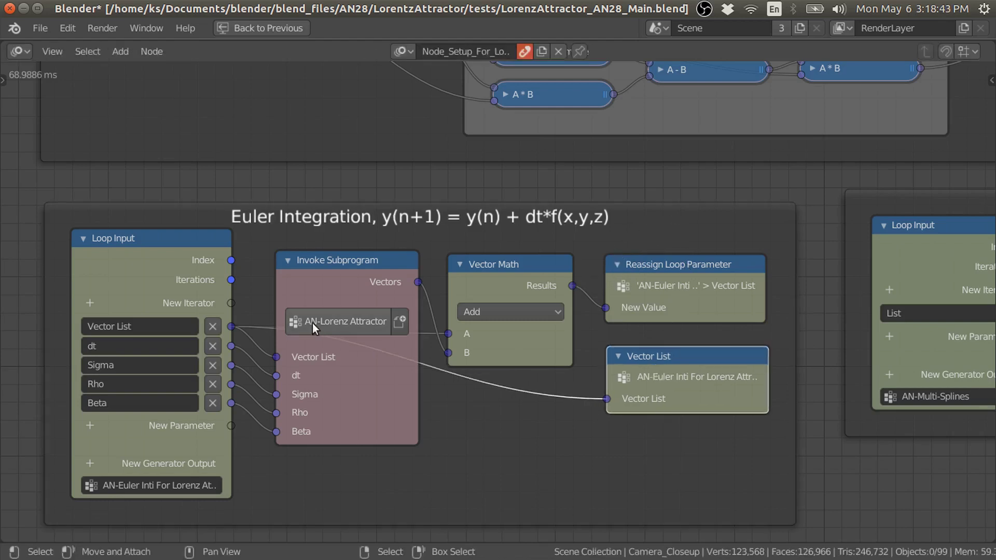
{"action": "left_click", "coordinate": [235, 326]}
{"action": "left_click_drag", "start_coordinate": [235, 325], "coordinate": [622, 399]}
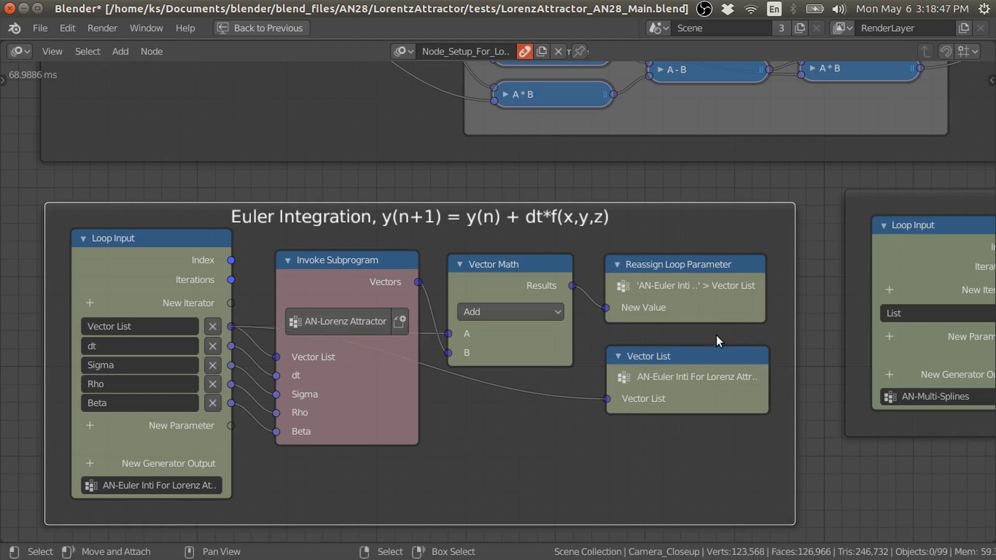
{"action": "middle_click_drag", "start_coordinate": [814, 344], "coordinate": [801, 277]}
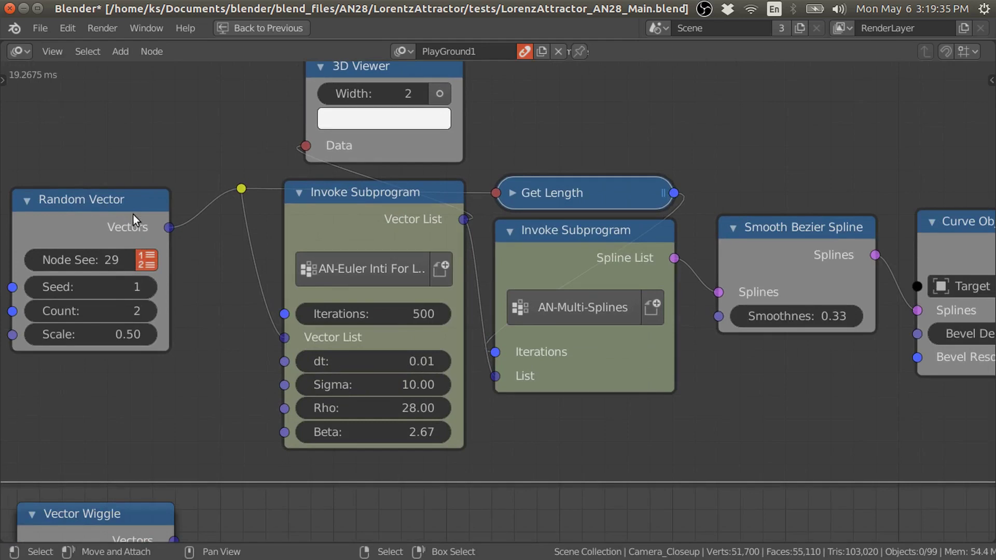
- Review the Random Vector and Euler subprogram nodes in the PlayGround1 tree and select the AN-Multi-Splines Invoke Subprogram node
{"action": "left_click_drag", "start_coordinate": [133, 213], "coordinate": [158, 208]}
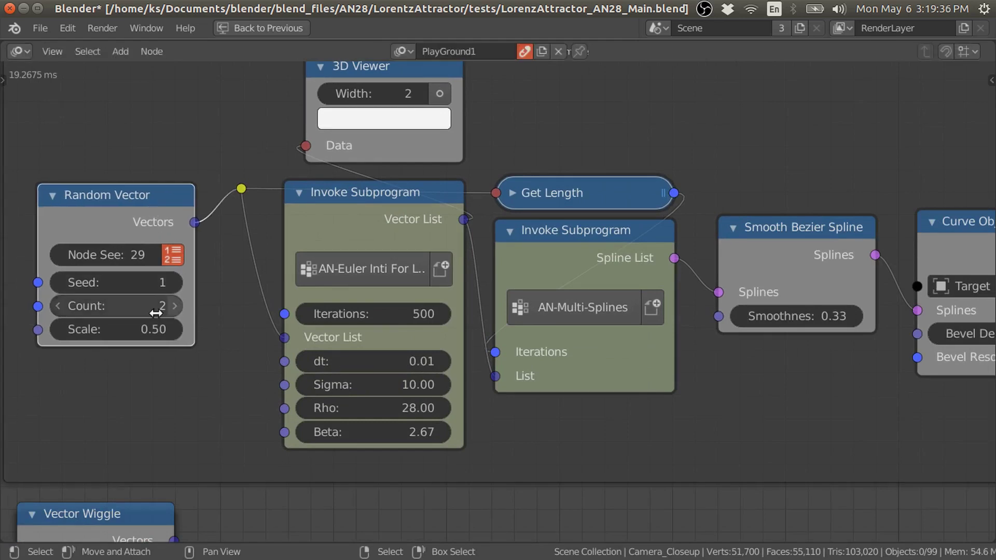
{"action": "scroll", "coordinate": [160, 302], "scroll_direction": "down", "scroll_amount": 1, "text": "ctrl"}
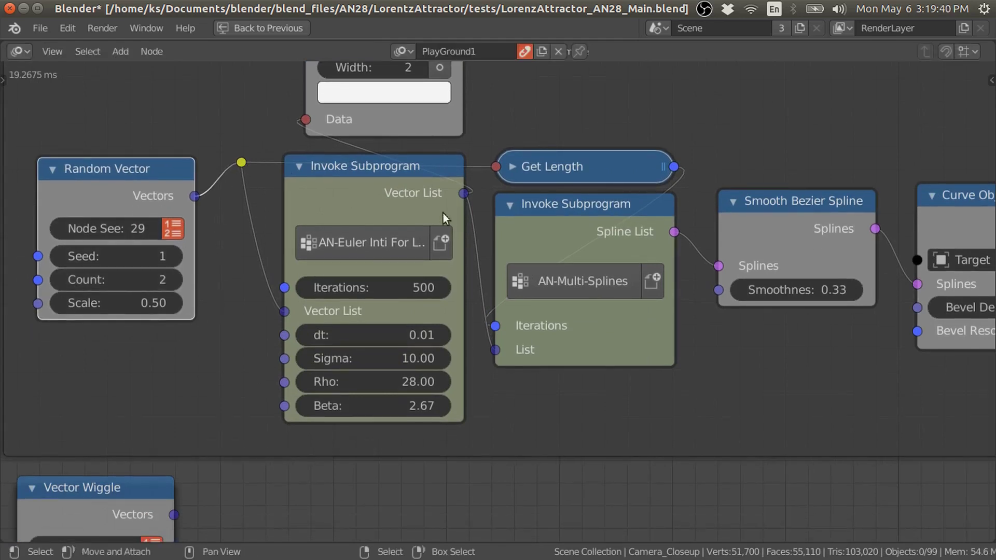
{"action": "left_click", "coordinate": [564, 214]}
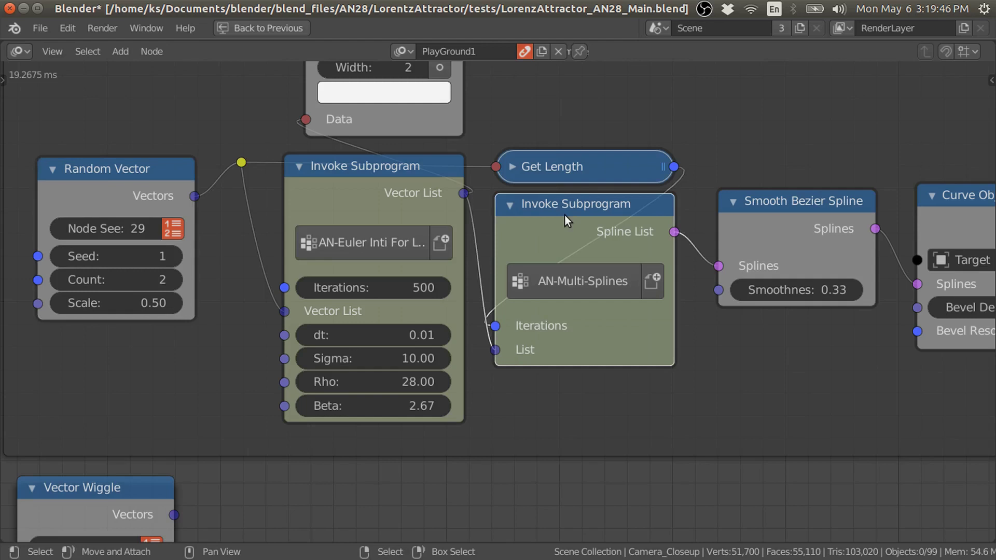
- Open the AN-Multi-Splines subprogram and move its Loop Input node slightly farther from the Slice List node
{"action": "key", "text": "Tab"}
{"action": "right_click_drag", "start_coordinate": [599, 300], "coordinate": [11, 312], "text": "ctrl"}
{"action": "scroll", "coordinate": [488, 282], "scroll_direction": "up", "scroll_amount": 2}
{"action": "right_click_drag", "start_coordinate": [508, 281], "coordinate": [504, 288], "text": "ctrl"}
{"action": "middle_click_drag", "start_coordinate": [504, 289], "coordinate": [434, 300], "text": "ctrl"}
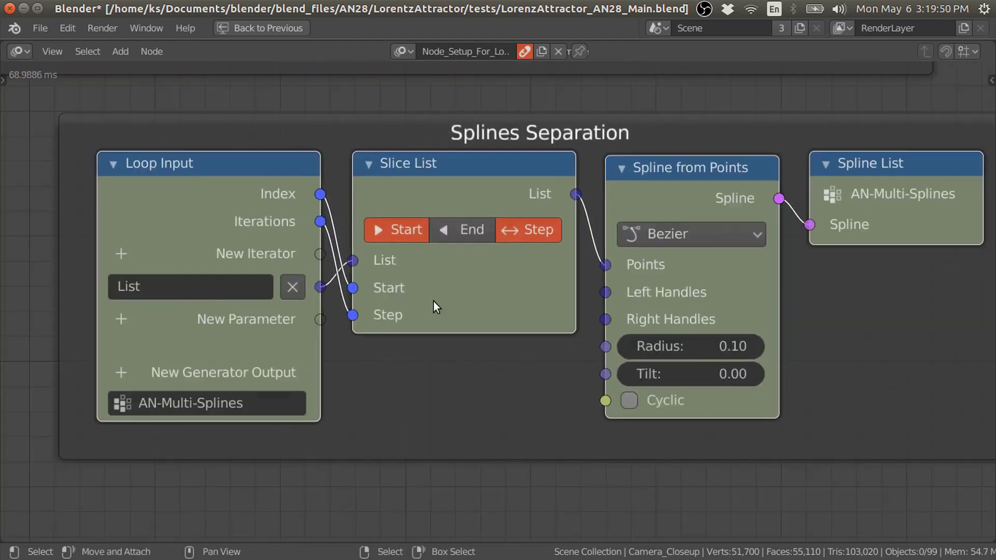
{"action": "left_click_drag", "start_coordinate": [270, 204], "coordinate": [228, 181]}
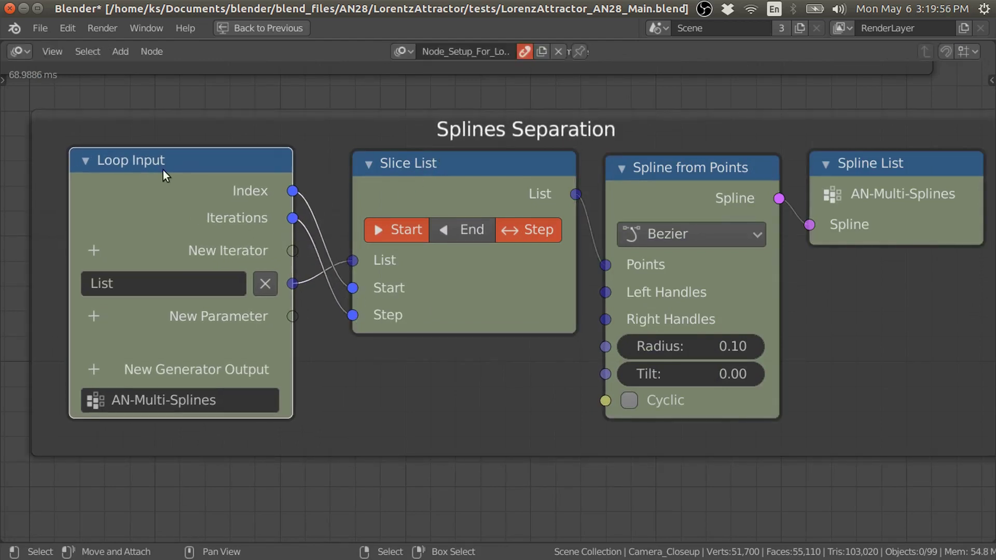
- Return to the PlayGround1 tree, reopen the AN-Multi-Splines subprogram, and examine the Slice List node's links
{"action": "key", "text": "Tab"}
{"action": "middle_click_drag", "start_coordinate": [173, 194], "coordinate": [284, 303]}
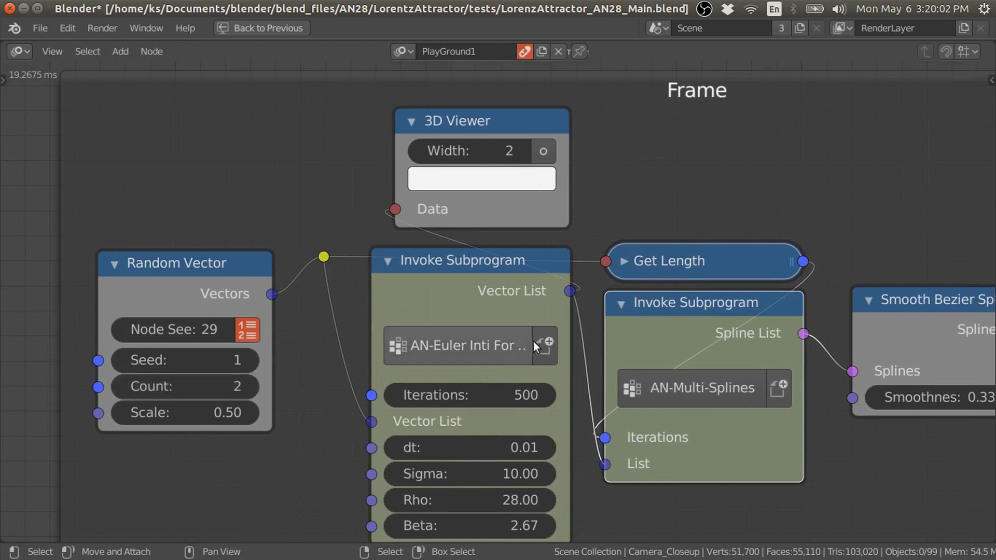
{"action": "key", "text": "ctrl+Tab"}
{"action": "middle_click_drag", "start_coordinate": [716, 341], "coordinate": [310, 285], "text": "ctrl"}
{"action": "scroll", "coordinate": [295, 258], "scroll_direction": "up", "scroll_amount": 2}
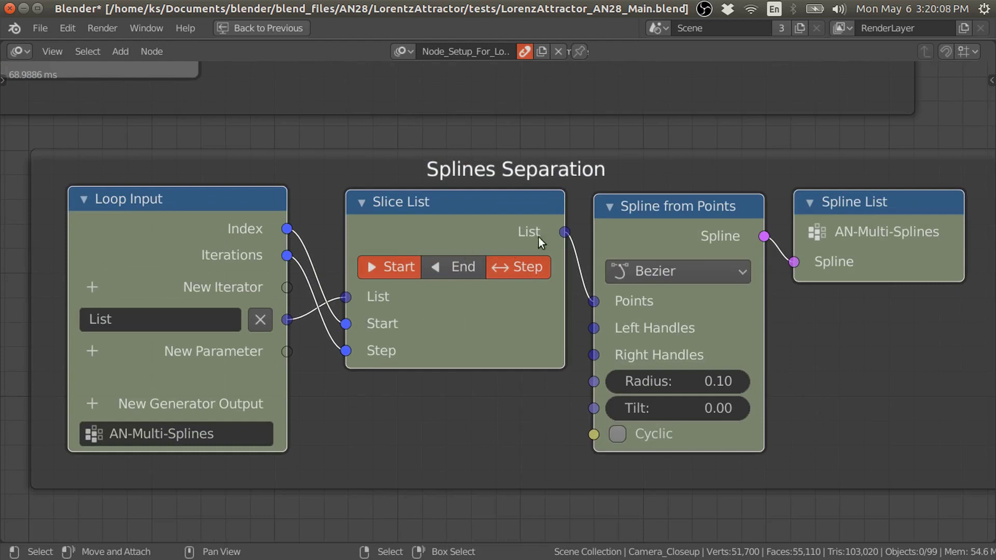
{"action": "left_click_drag", "start_coordinate": [564, 233], "coordinate": [682, 216]}
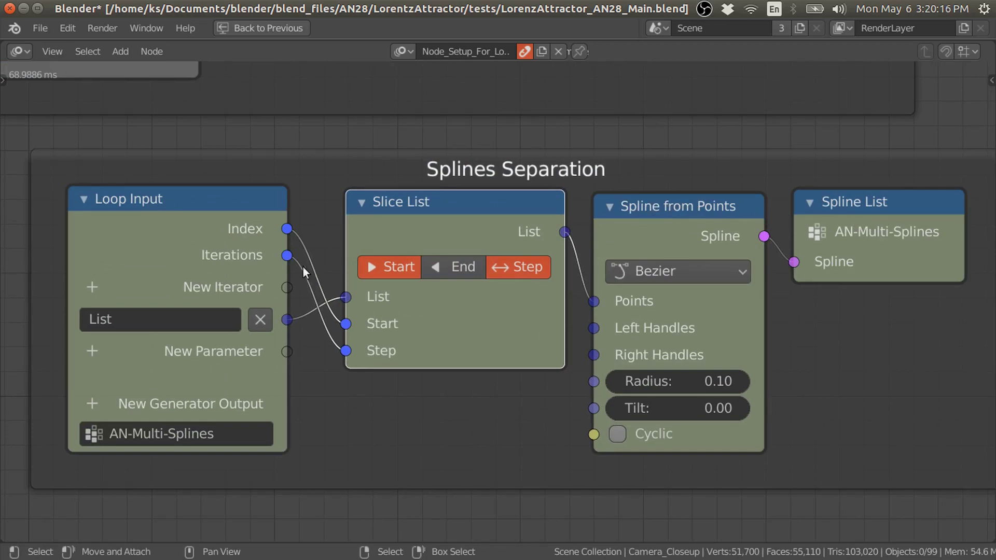
- Detach the Loop Input's Index link from the Slice List's Start input and reconnect it
{"action": "mouse_move", "coordinate": [294, 224]}
{"action": "left_mouse_down", "text": "ctrl"}
{"action": "mouse_move", "coordinate": [312, 229]}
{"action": "mouse_move", "coordinate": [326, 260]}
{"action": "left_mouse_up", "text": "ctrl"}
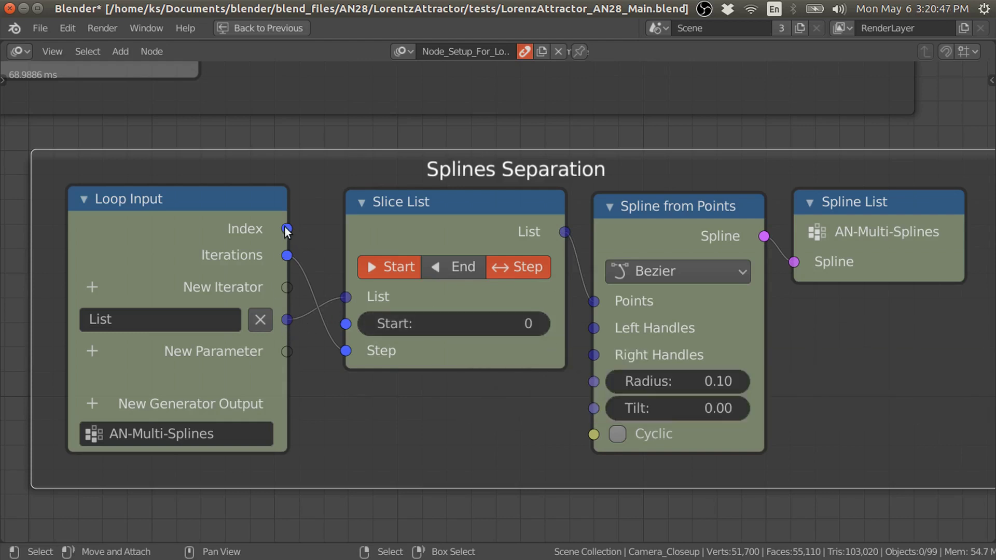
{"action": "left_click_drag", "start_coordinate": [288, 229], "coordinate": [315, 285]}
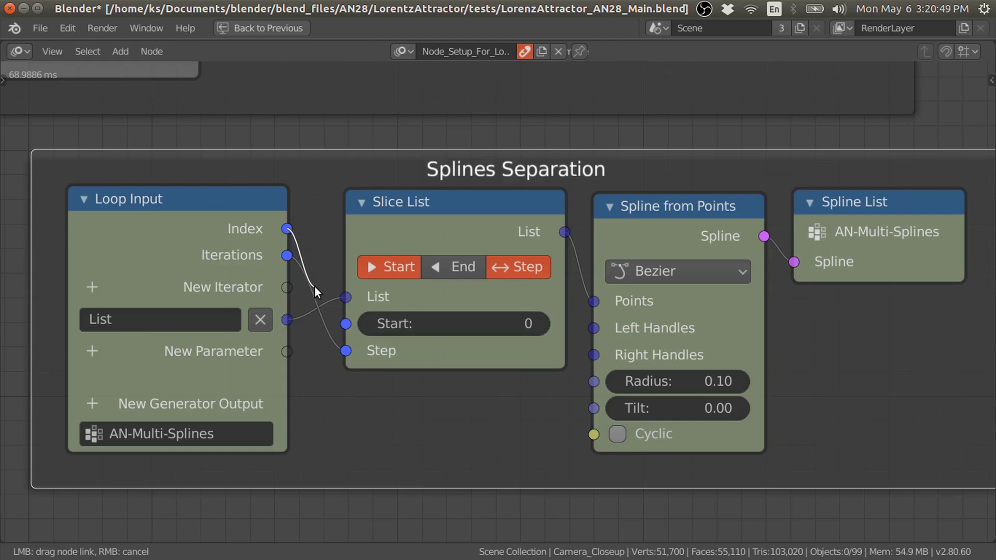
{"action": "left_click_drag", "start_coordinate": [310, 230], "coordinate": [379, 322]}
- Return from the Splines Separation subprogram to the PlayGround1 tree and examine the Smooth Bezier Spline and Curve Object Output nodes
{"action": "left_click", "coordinate": [689, 236]}
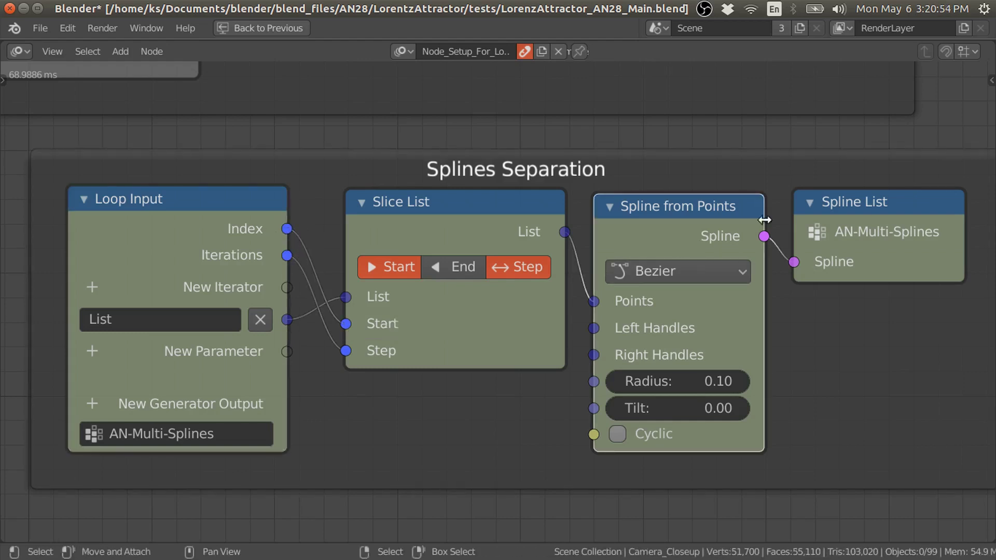
{"action": "left_click", "coordinate": [204, 210]}
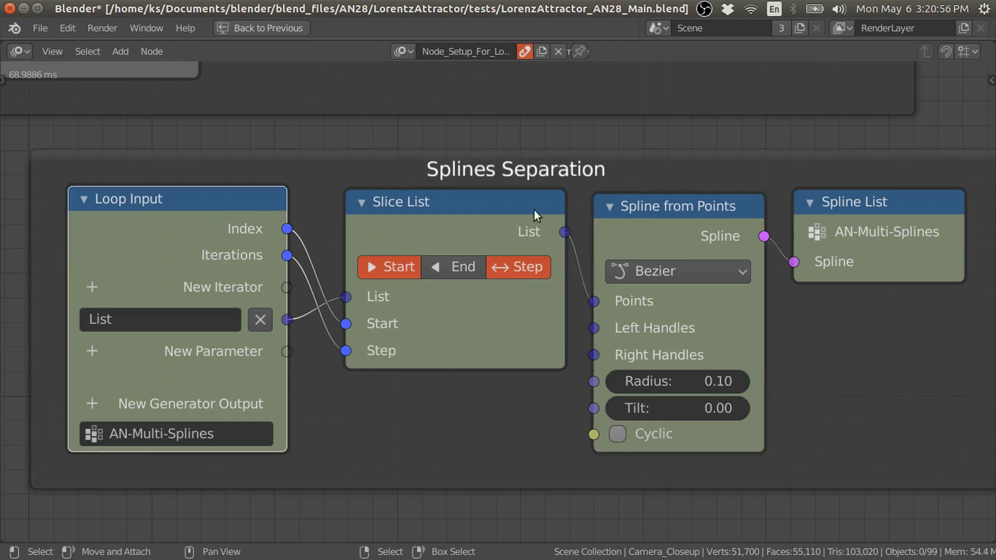
{"action": "key", "text": "Tab"}
{"action": "middle_click_drag", "start_coordinate": [852, 303], "coordinate": [529, 234]}
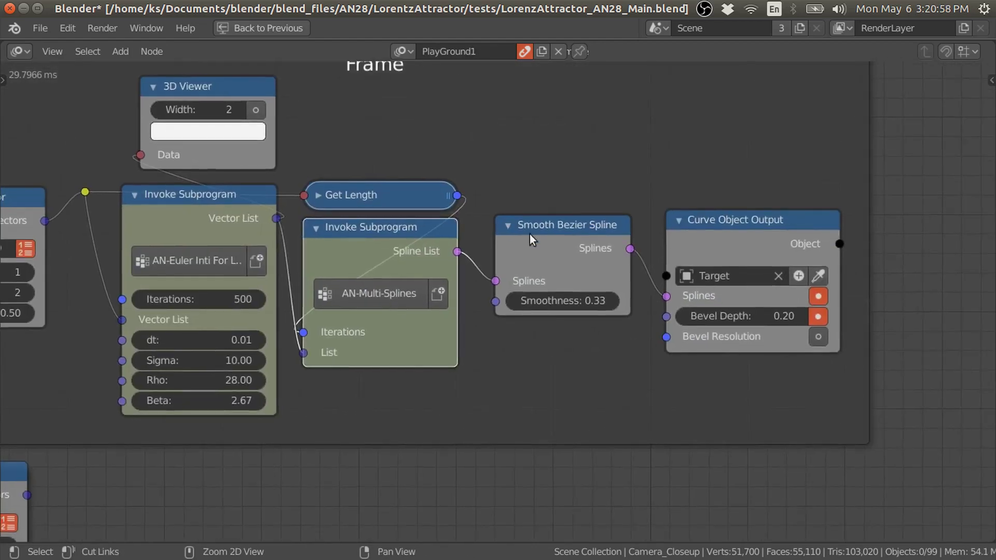
{"action": "scroll", "coordinate": [756, 228], "scroll_direction": "down", "scroll_amount": 2}
{"action": "middle_click_drag", "start_coordinate": [706, 225], "coordinate": [773, 213]}
{"action": "scroll", "coordinate": [819, 223], "scroll_direction": "up", "scroll_amount": 3}
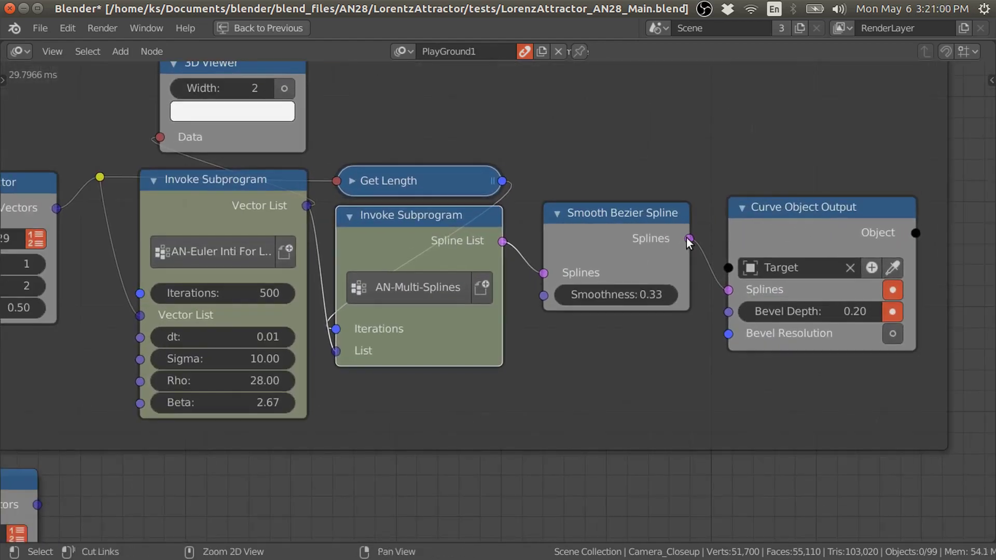
{"action": "right_click_drag", "start_coordinate": [689, 239], "coordinate": [785, 221], "text": "ctrl"}
{"action": "scroll", "coordinate": [783, 215], "scroll_direction": "down", "scroll_amount": 2}
{"action": "right_click_drag", "start_coordinate": [596, 363], "coordinate": [589, 347], "text": "ctrl"}
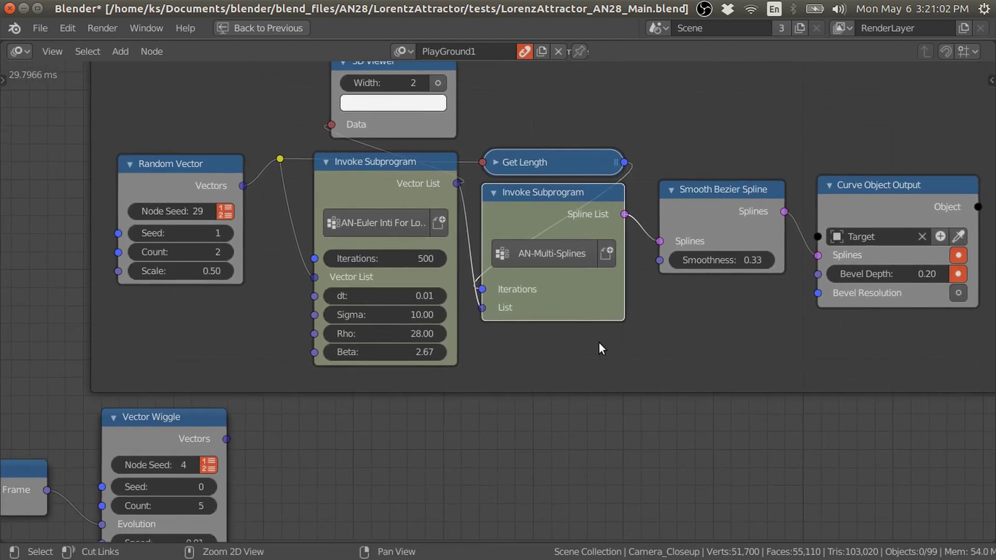
- Restore the node editor to the full Layout workspace and shift the 3D Viewer node slightly above the Euler subprogram node
{"action": "key", "text": "ctrl+space"}
{"action": "scroll", "coordinate": [403, 329], "scroll_direction": "down", "scroll_amount": 2}
{"action": "scroll", "coordinate": [329, 320], "scroll_direction": "right", "scroll_amount": 1, "text": "ctrl"}
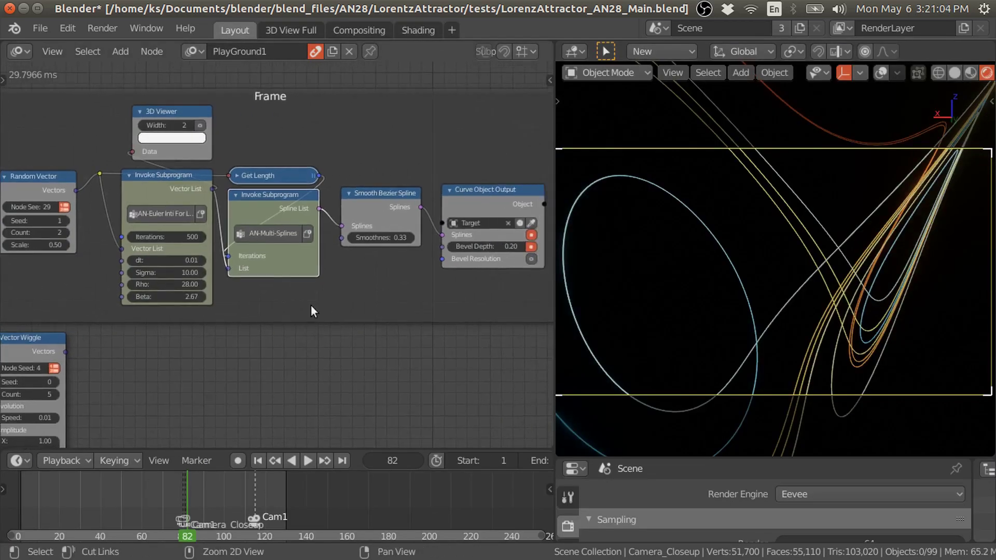
{"action": "scroll", "coordinate": [275, 214], "scroll_direction": "up", "scroll_amount": 2}
{"action": "left_click_drag", "start_coordinate": [164, 176], "coordinate": [156, 152]}
{"action": "scroll", "coordinate": [258, 171], "scroll_direction": "left", "scroll_amount": 1, "text": "ctrl"}
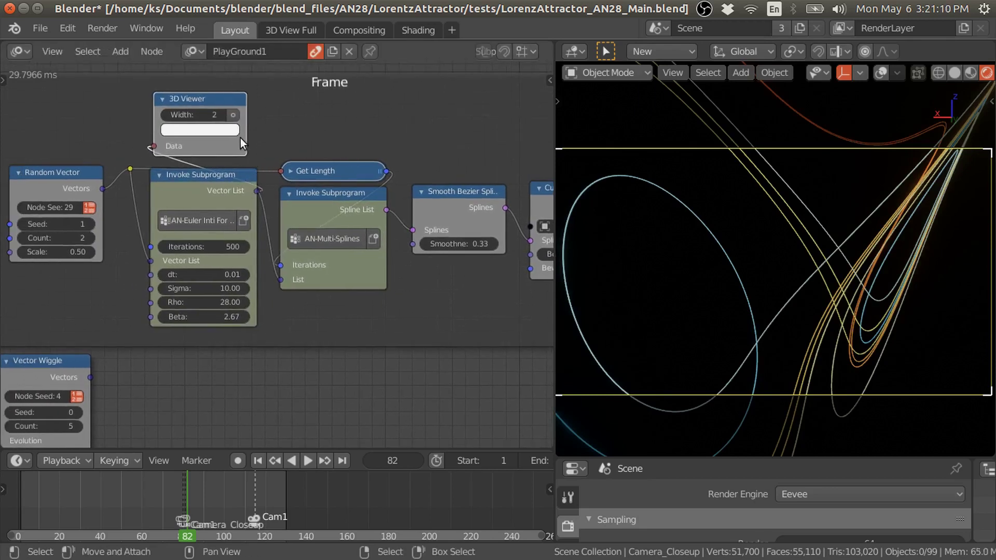
- Change the 3D view from the close-up to the whole attractor and select the Focus1 object
{"action": "scroll", "coordinate": [869, 227], "scroll_direction": "down", "scroll_amount": 4}
{"action": "scroll", "coordinate": [859, 244], "scroll_direction": "up", "scroll_amount": 3}
{"action": "middle_click_drag", "start_coordinate": [920, 253], "coordinate": [917, 275]}
{"action": "scroll", "coordinate": [889, 274], "scroll_direction": "down", "scroll_amount": 1}
{"action": "right_click", "coordinate": [890, 262]}
{"action": "middle_click_drag", "start_coordinate": [928, 392], "coordinate": [858, 350]}
{"action": "middle_click_drag", "start_coordinate": [77, 313], "coordinate": [157, 291]}
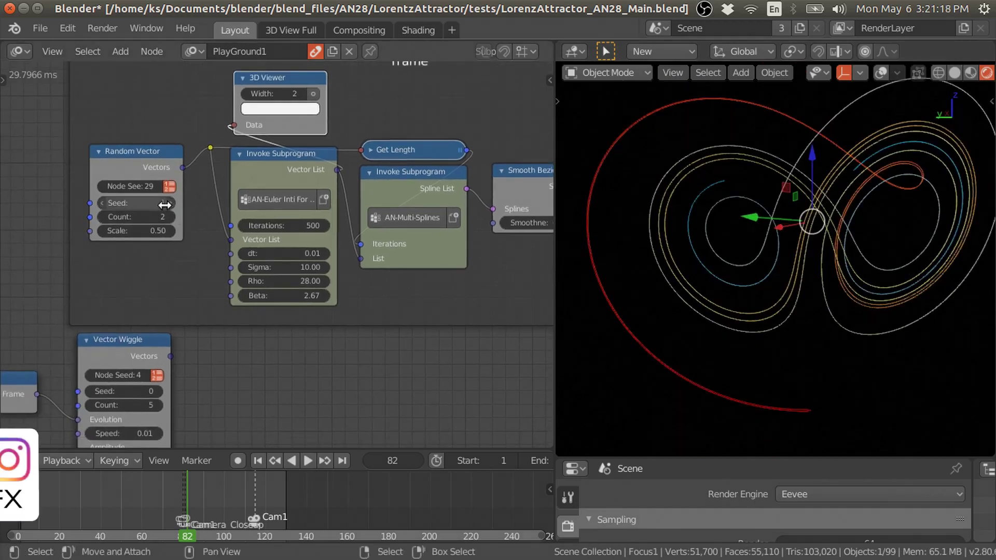
- Raise the Euler subprogram's Iterations to 10000 and inspect the denser attractor from a slightly different angle
{"action": "left_click_drag", "start_coordinate": [308, 226], "coordinate": [402, 225]}
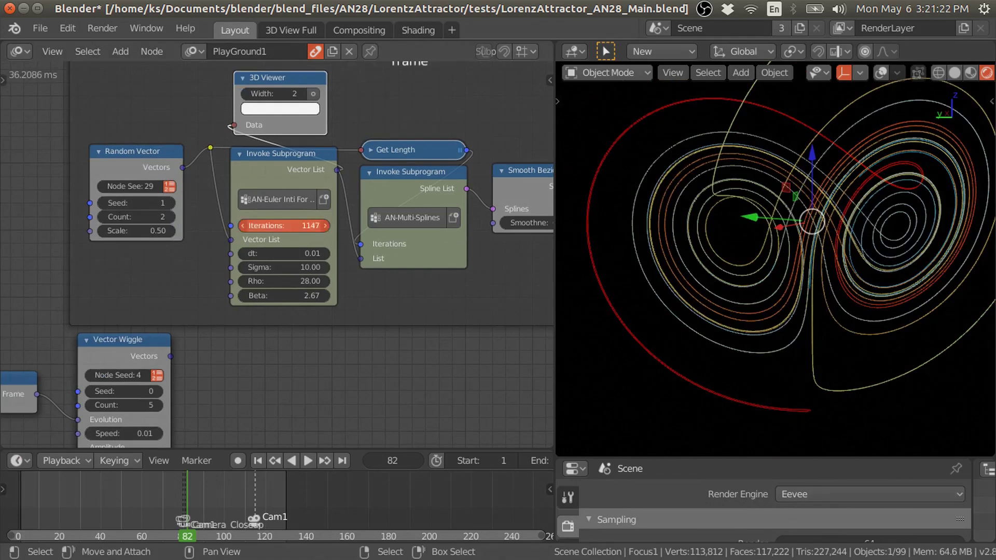
{"action": "left_click", "coordinate": [311, 230]}
{"action": "type", "text": "10000"}
{"action": "key", "text": "Return"}
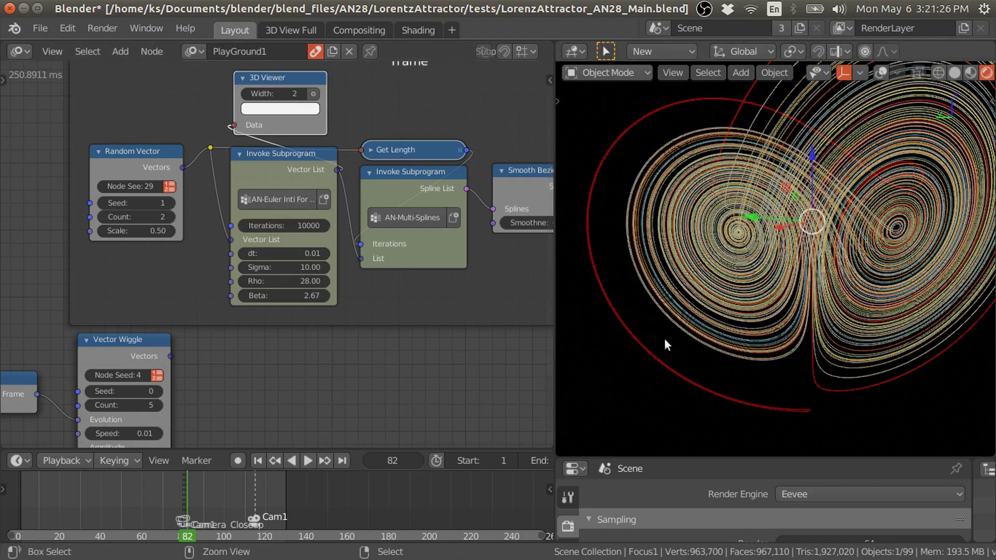
{"action": "middle_click_drag", "start_coordinate": [577, 394], "coordinate": [704, 391]}
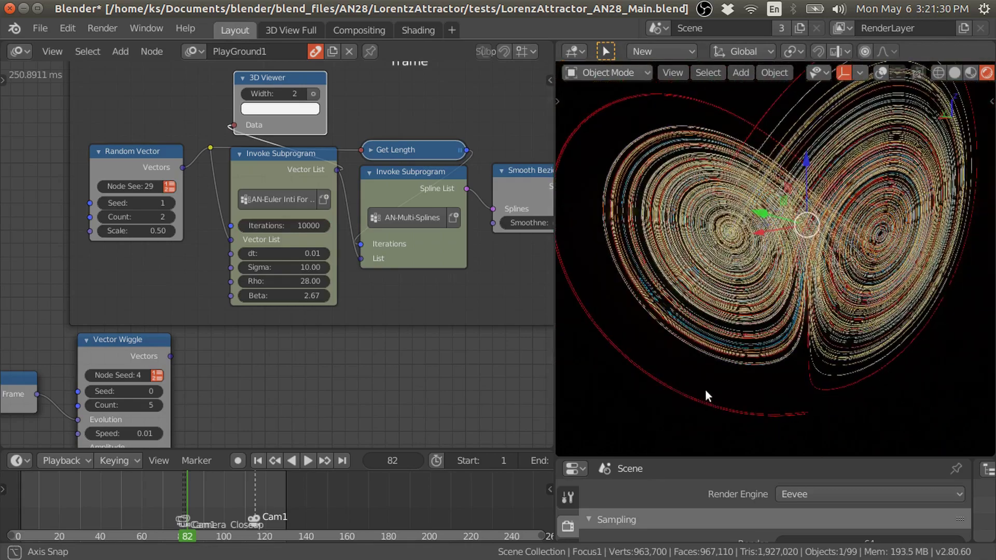
- Set the Euler subprogram's Iterations to 1000 and the Random Vector node's Count to 6
{"action": "left_click", "coordinate": [309, 227]}
{"action": "type", "text": "1000"}
{"action": "key", "text": "Return"}
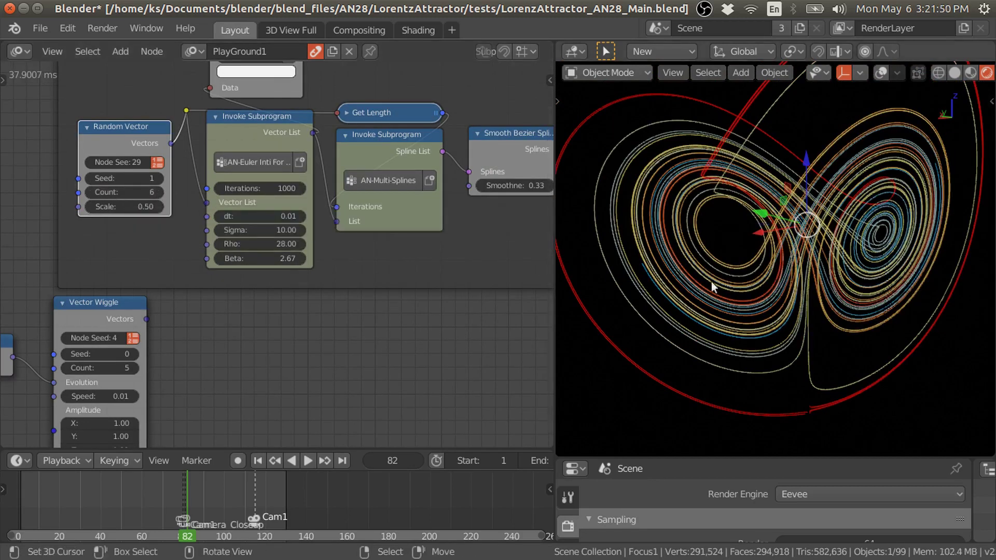
- Move the Vector Wiggle node slightly and bring the Time Info node level with it, closer to its left side
{"action": "middle_click_drag", "start_coordinate": [261, 356], "coordinate": [299, 285]}
{"action": "left_click_drag", "start_coordinate": [139, 246], "coordinate": [155, 251]}
{"action": "left_click_drag", "start_coordinate": [10, 282], "coordinate": [48, 254]}
{"action": "middle_click_drag", "start_coordinate": [212, 249], "coordinate": [219, 292]}
{"action": "middle_click_drag", "start_coordinate": [962, 250], "coordinate": [898, 274]}
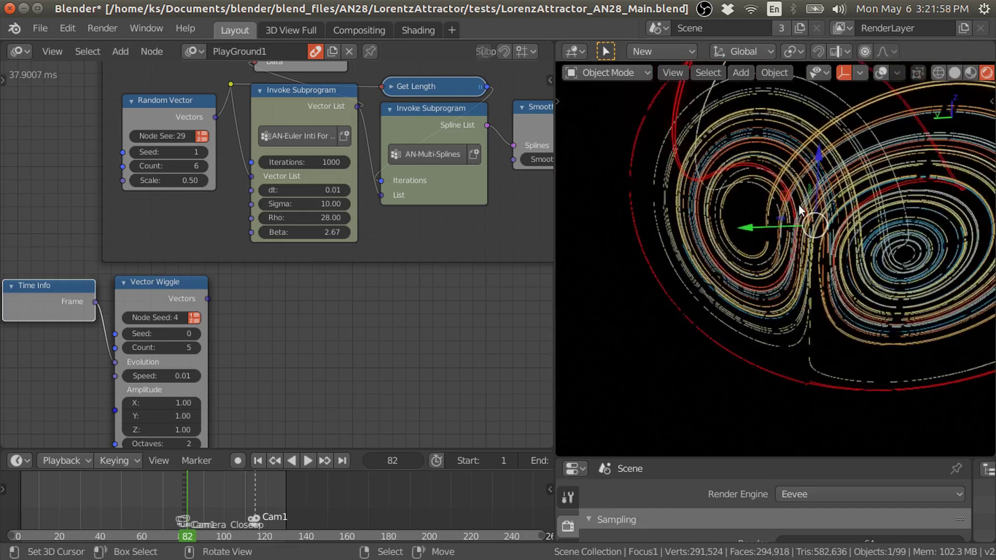
{"action": "scroll", "coordinate": [407, 278], "scroll_direction": "down", "scroll_amount": 3}
{"action": "middle_click_drag", "start_coordinate": [415, 279], "coordinate": [278, 278]}
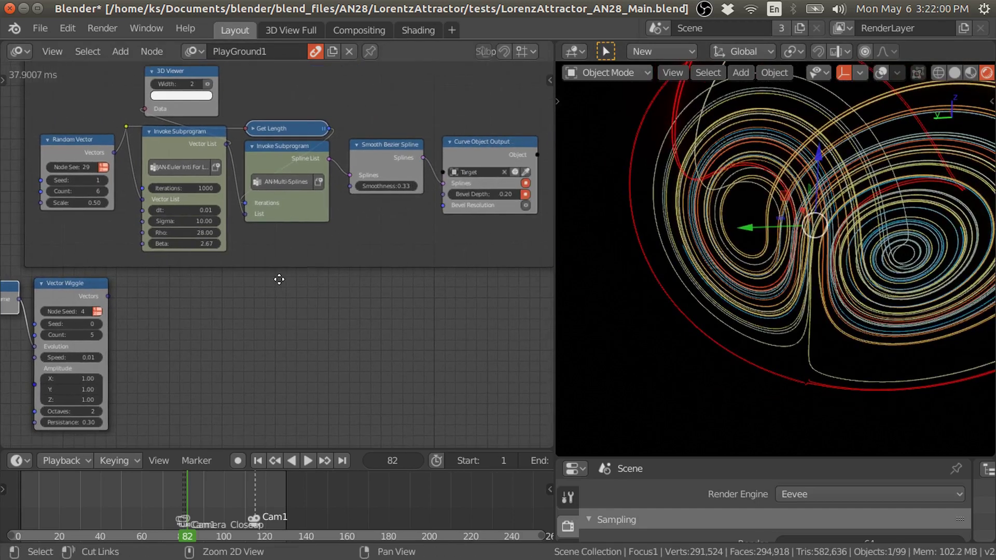
{"action": "scroll", "coordinate": [261, 285], "scroll_direction": "up", "scroll_amount": 1}
{"action": "scroll", "coordinate": [291, 280], "scroll_direction": "down", "scroll_amount": 2}
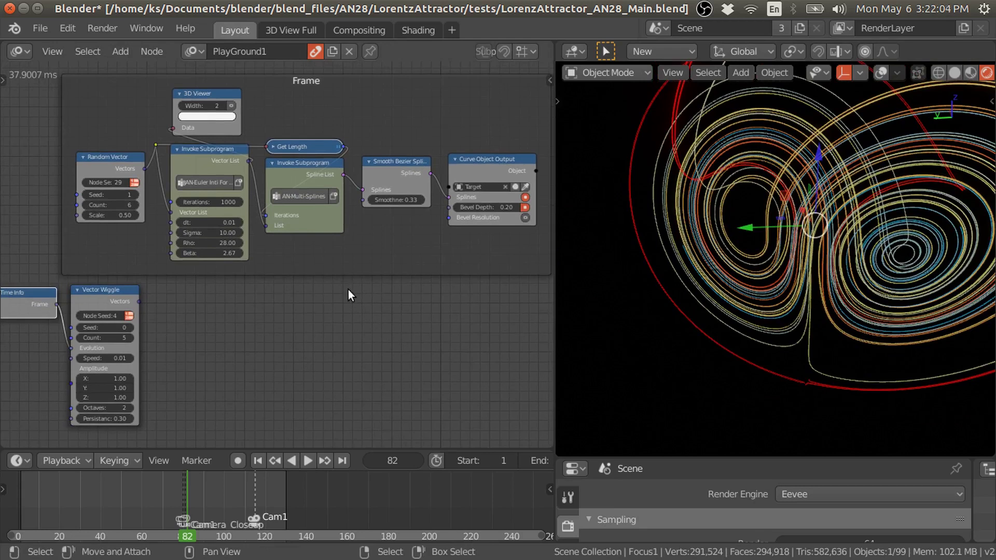
{"action": "scroll", "coordinate": [355, 298], "scroll_direction": "up", "scroll_amount": 1}
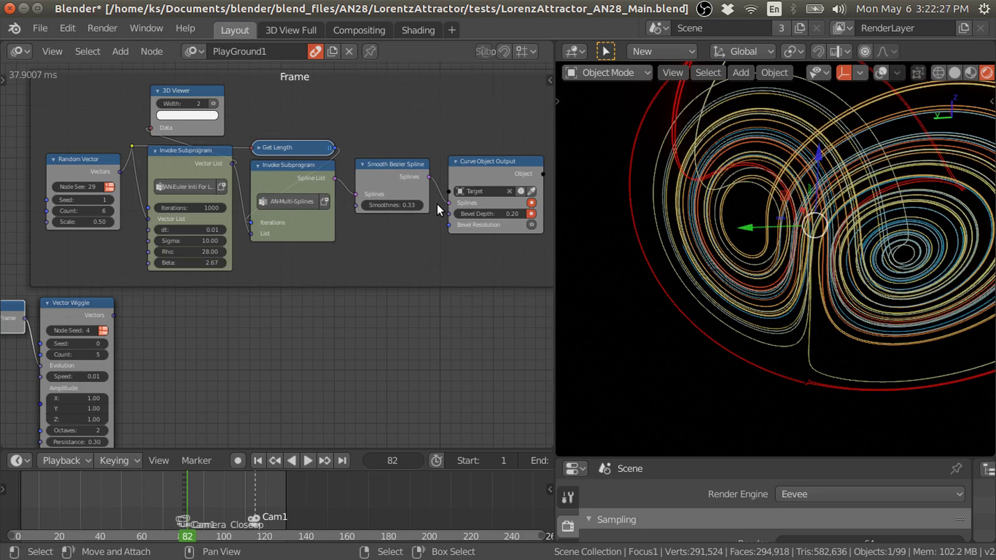
- Switch to Firefox, show the channel's Twitter and Instagram profile pages, and return to Blender
{"action": "key", "text": "ctrl+alt+Left"}
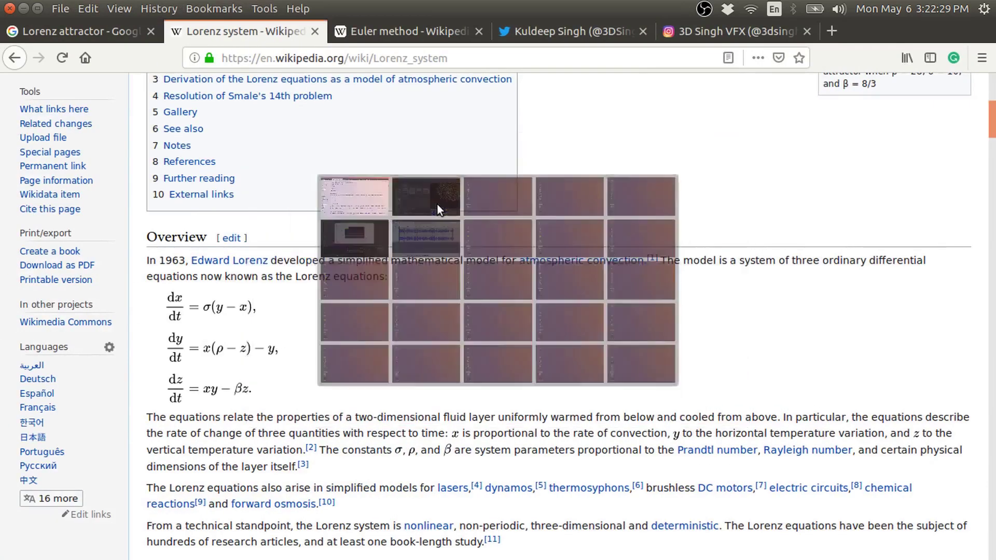
{"action": "left_click", "coordinate": [596, 27]}
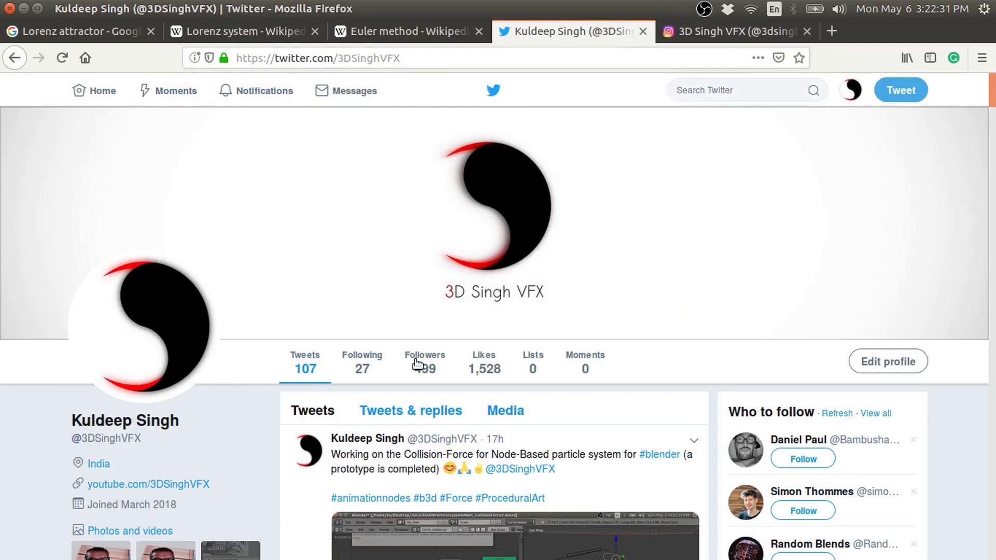
{"action": "left_click", "coordinate": [733, 39]}
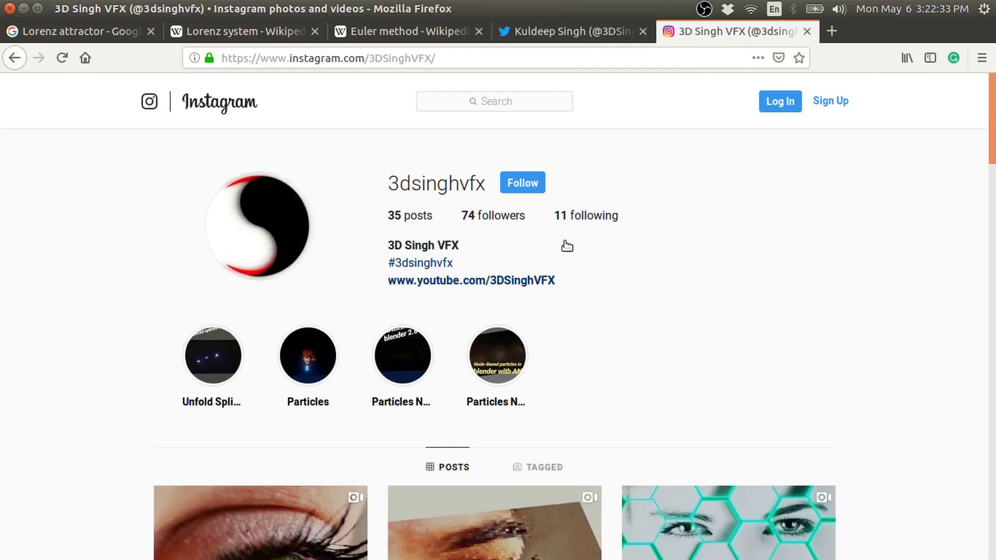
{"action": "left_click", "coordinate": [554, 31]}
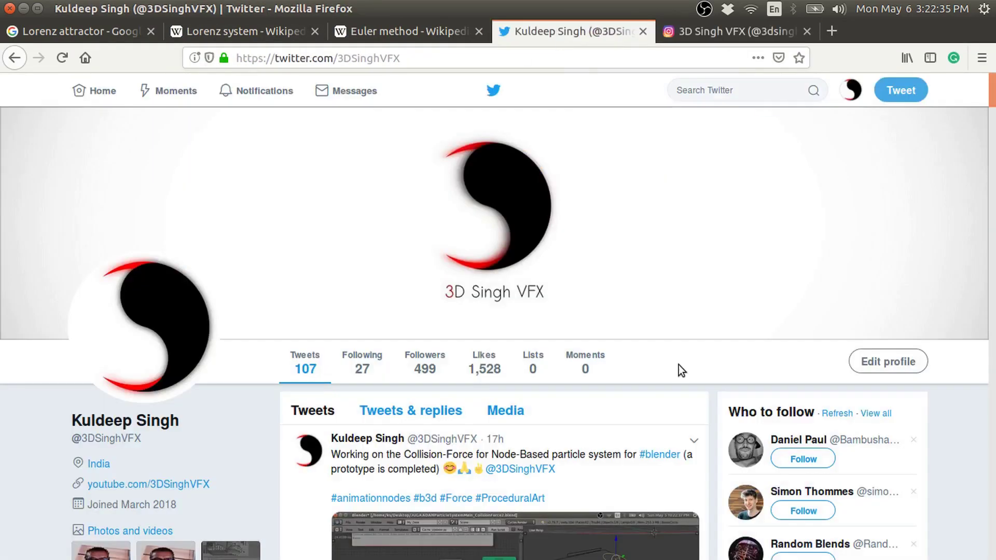
{"action": "key", "text": "ctrl+alt+Right"}
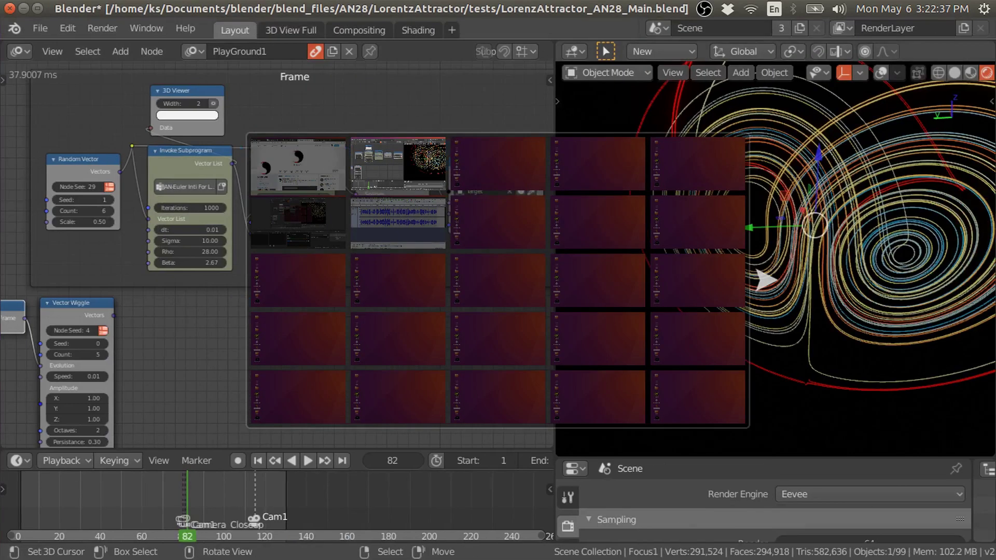